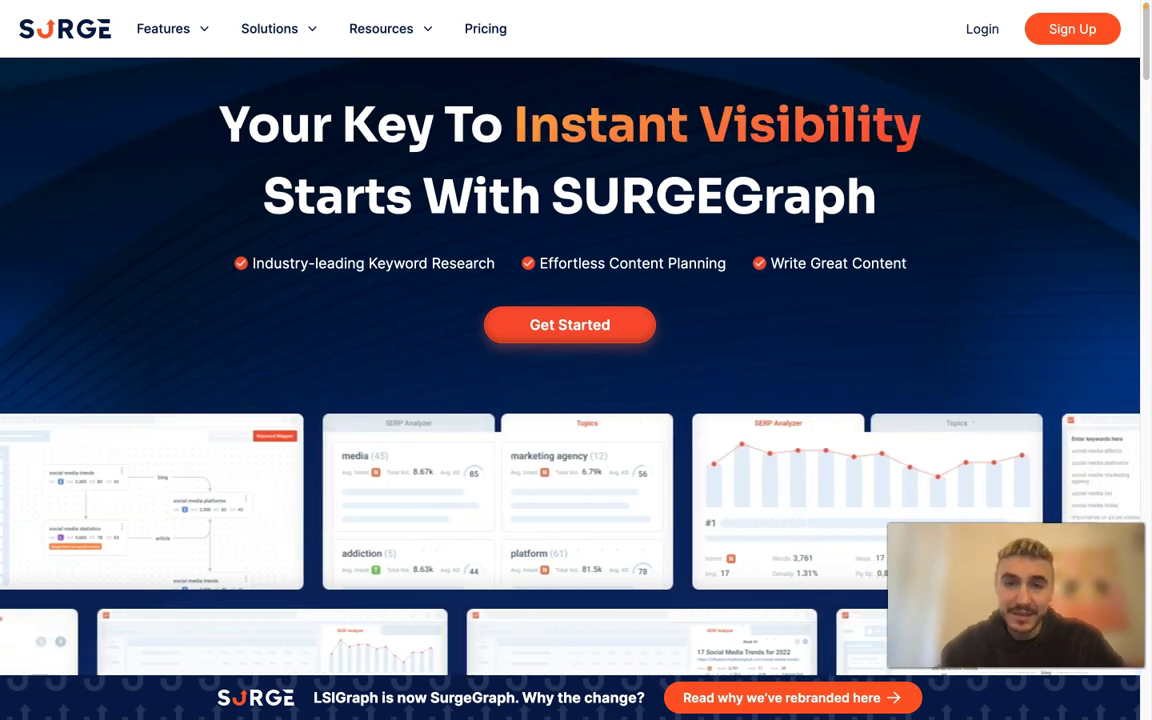
# - Scroll down the homepage to the Opportunity Score, Topic Clustering and SERP Analyzer section
pyautogui.scroll(-2, 570, 360)
pyautogui.scroll(-2, 570, 360)
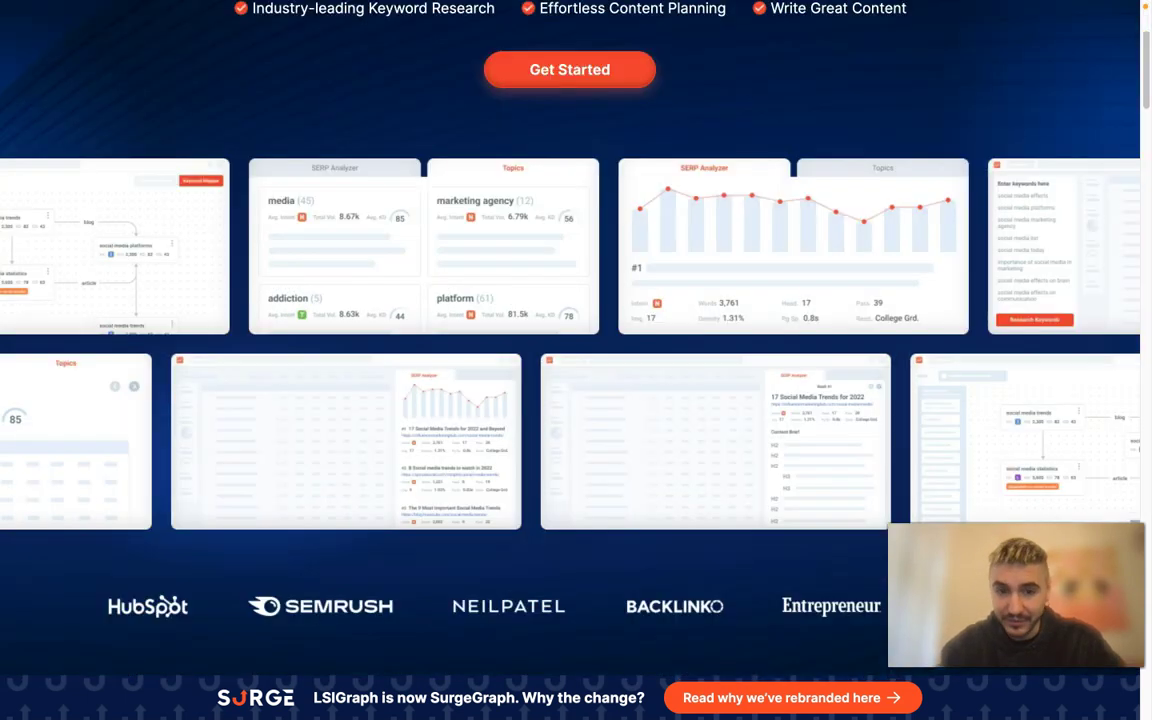
pyautogui.scroll(-5, 570, 360)
pyautogui.scroll(-3, 570, 360)
pyautogui.scroll(-2, 570, 360)
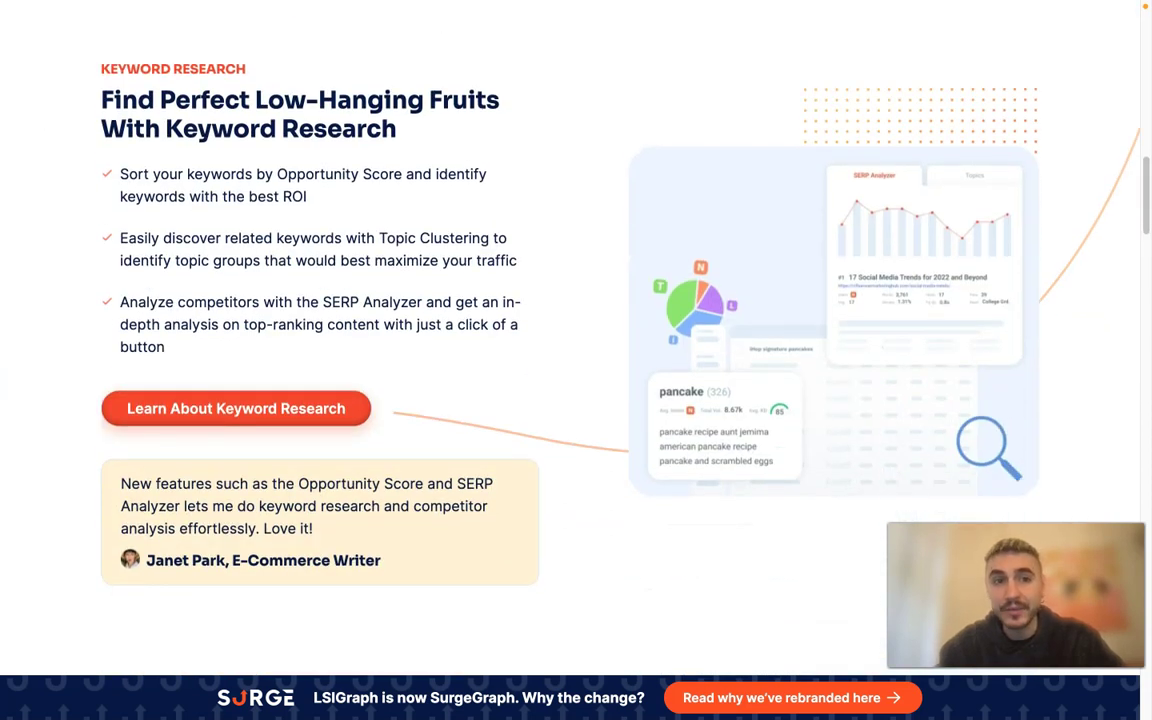
pyautogui.scroll(-1, 570, 360)
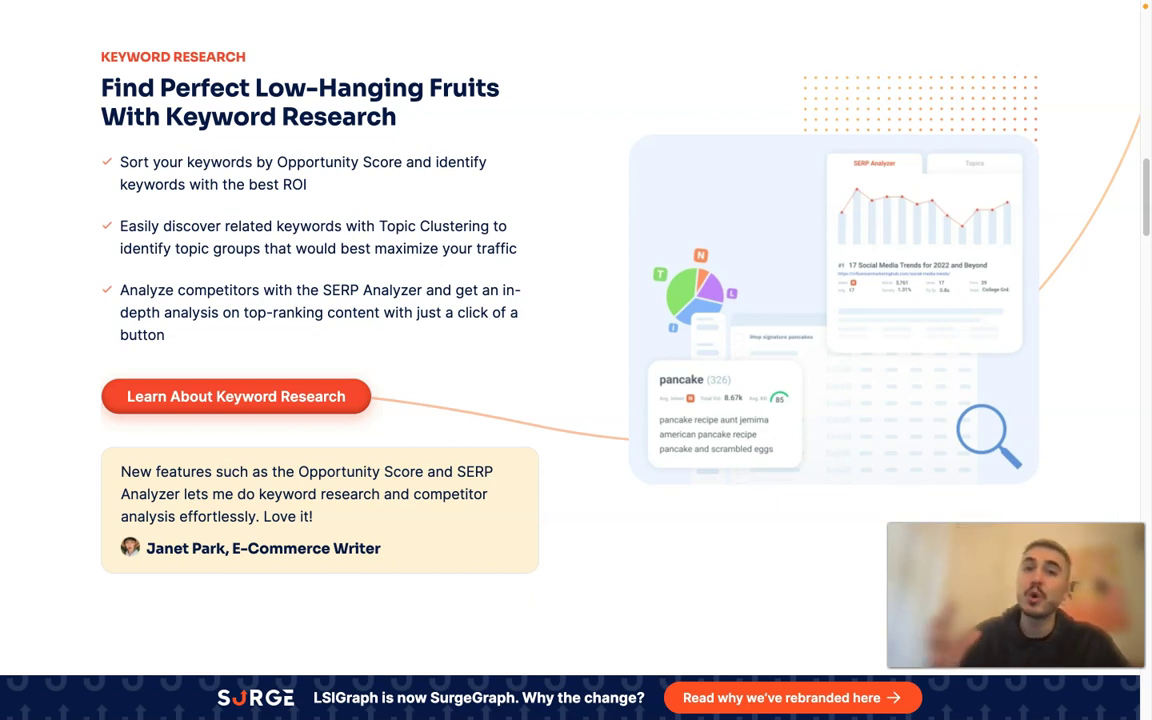
# - Scroll up and down through the homepage's feature sections to review them
pyautogui.scroll(2, 518, 305)
pyautogui.scroll(-2, 518, 305)
pyautogui.scroll(-3, 364, 591)
pyautogui.scroll(-1, 364, 591)
pyautogui.scroll(-1, 364, 591)
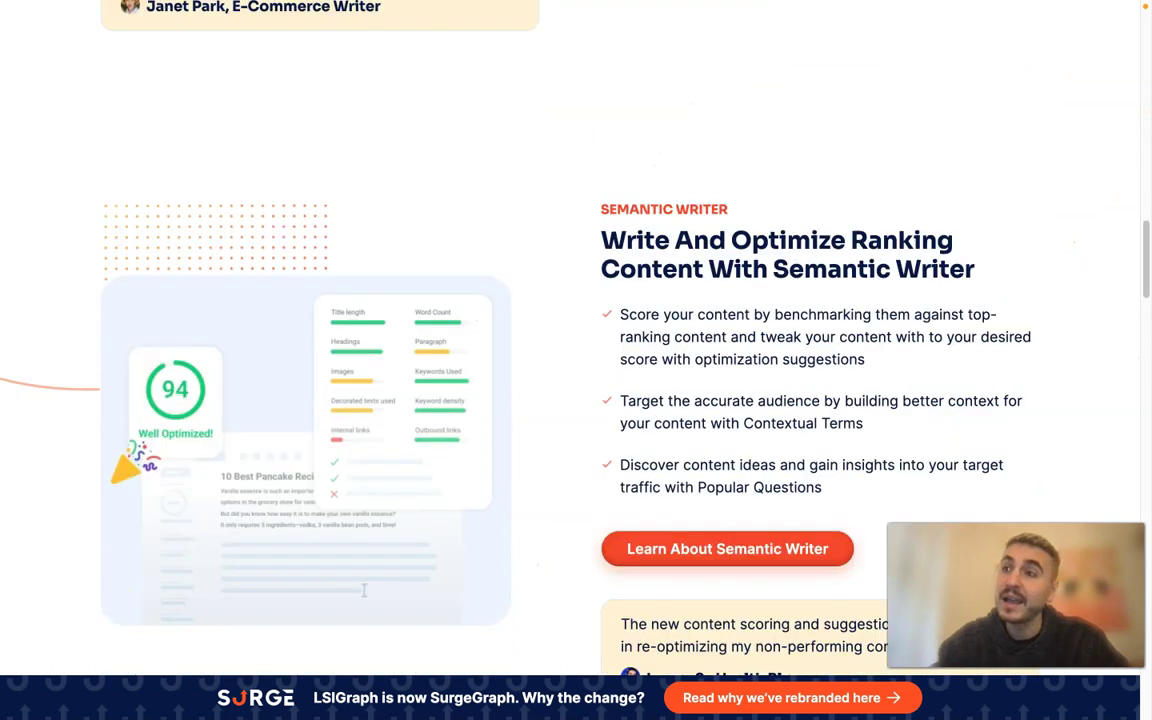
pyautogui.scroll(-1, 518, 305)
pyautogui.scroll(-3, 518, 305)
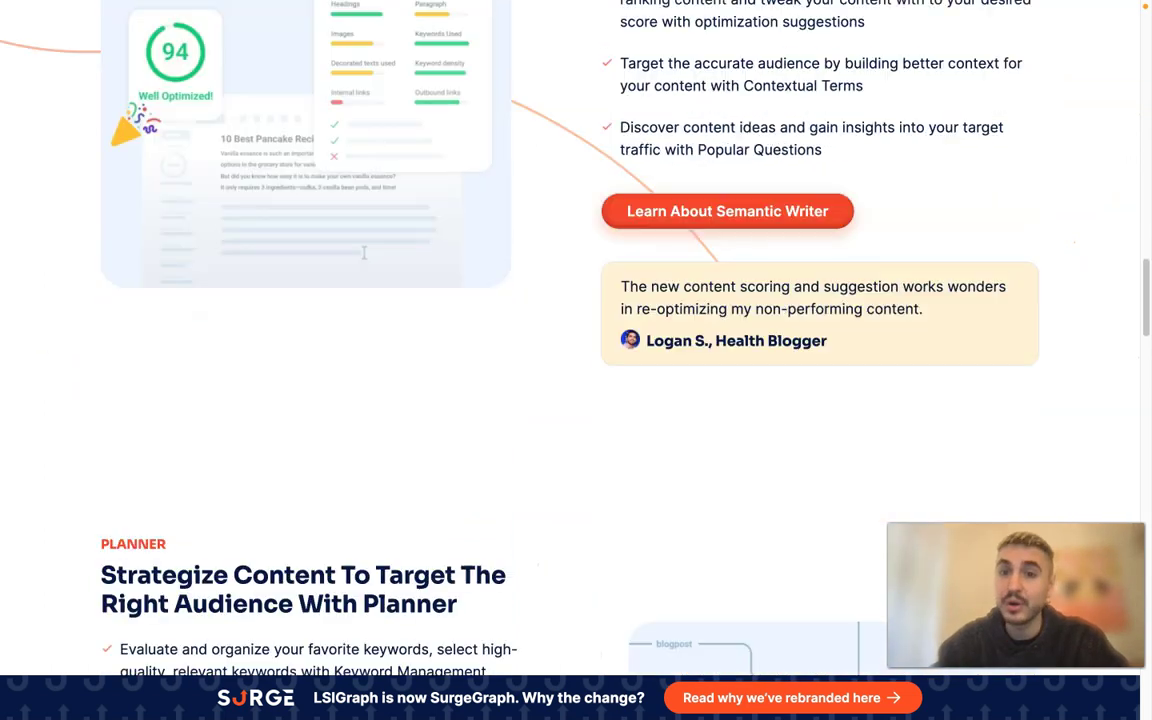
pyautogui.scroll(-4, 576, 340)
pyautogui.scroll(-1, 576, 340)
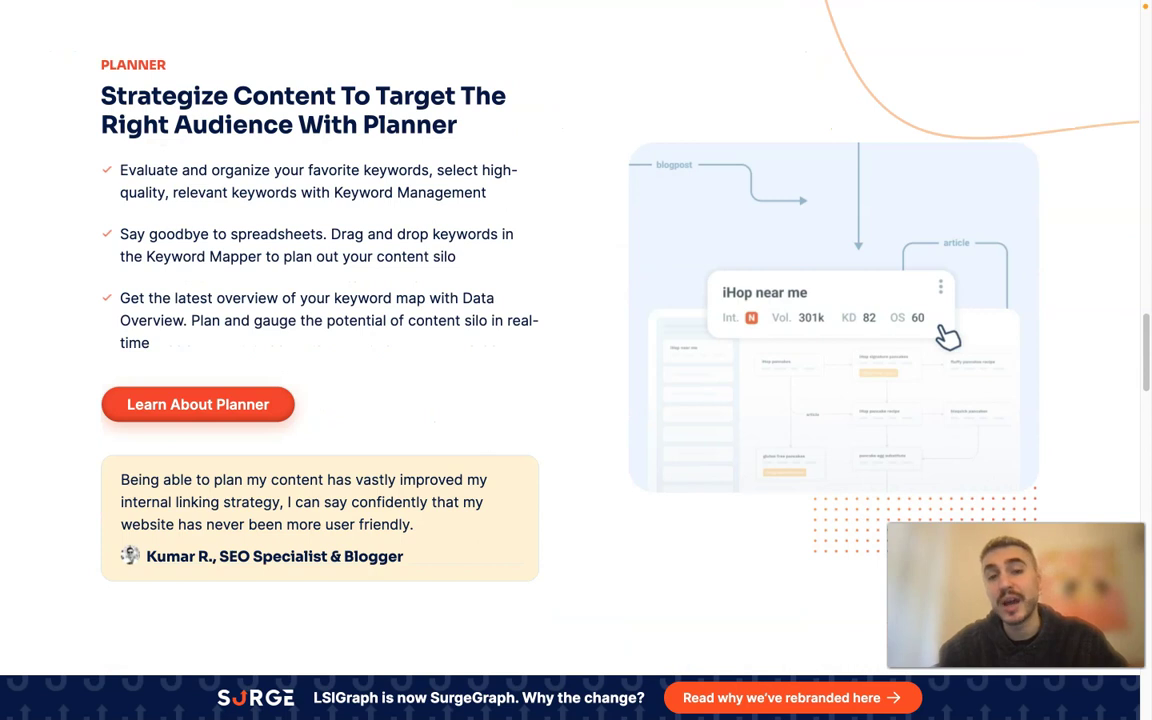
pyautogui.scroll(-1, 576, 360)
pyautogui.scroll(-3, 576, 360)
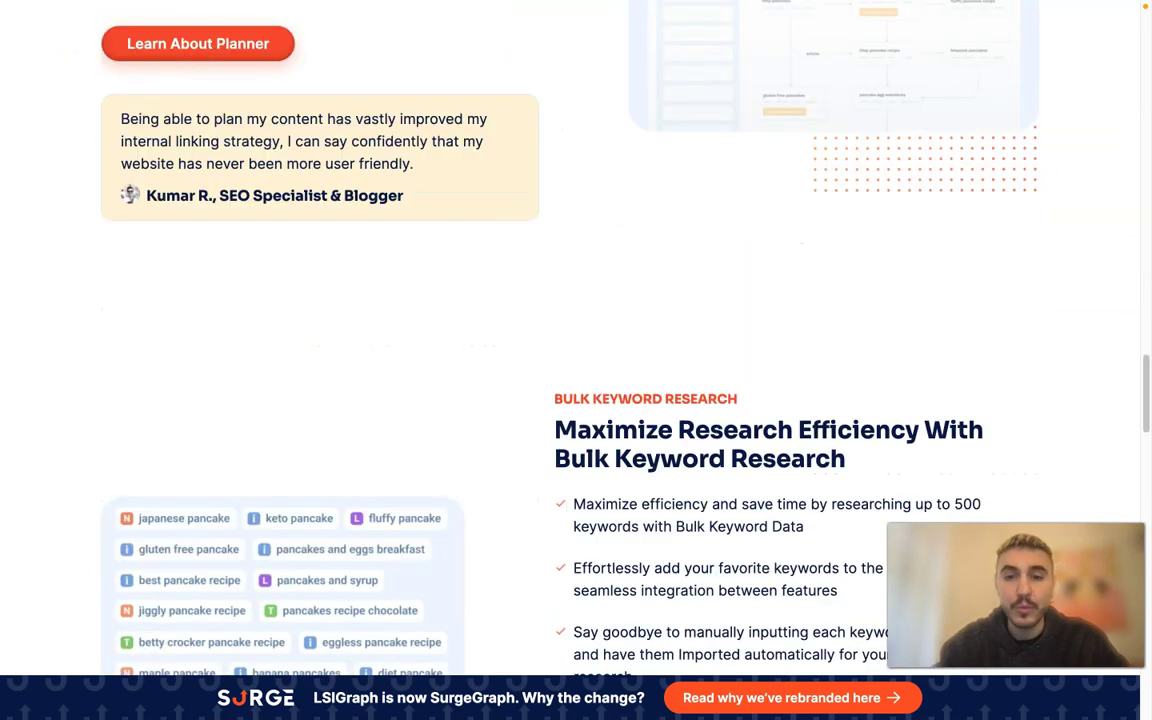
pyautogui.scroll(7, 576, 360)
pyautogui.scroll(2, 576, 360)
pyautogui.scroll(2, 576, 360)
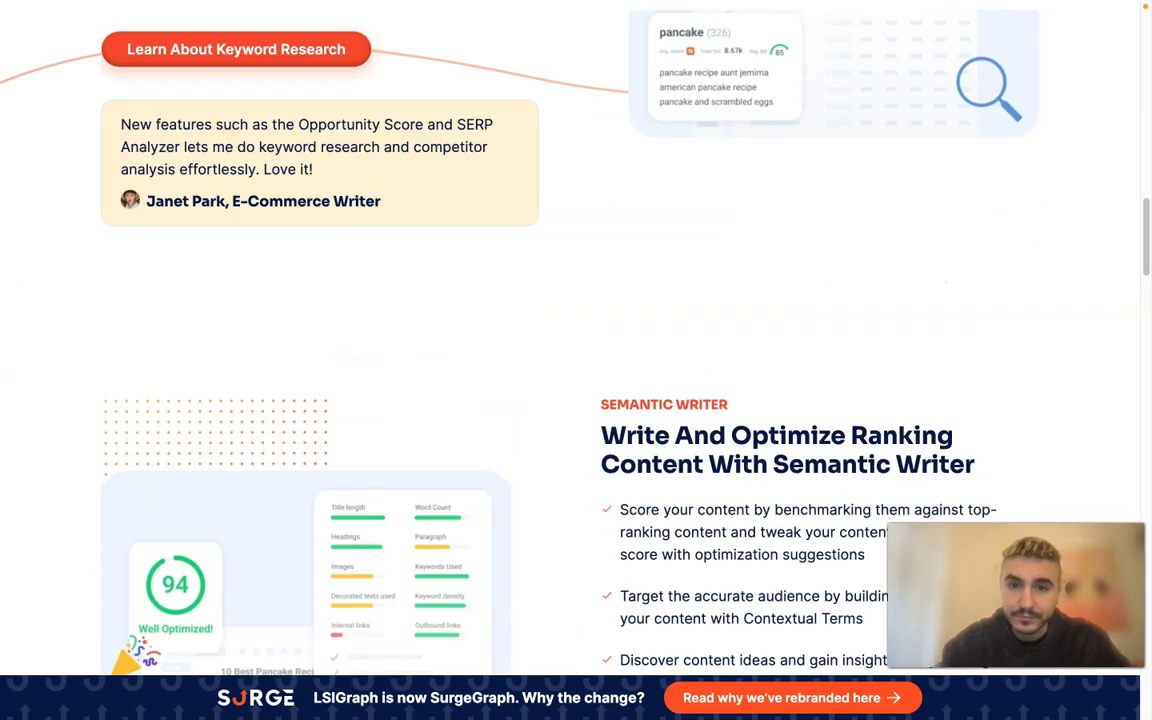
pyautogui.scroll(1, 576, 360)
pyautogui.scroll(3, 576, 360)
pyautogui.scroll(-4, 576, 360)
pyautogui.scroll(-3, 576, 360)
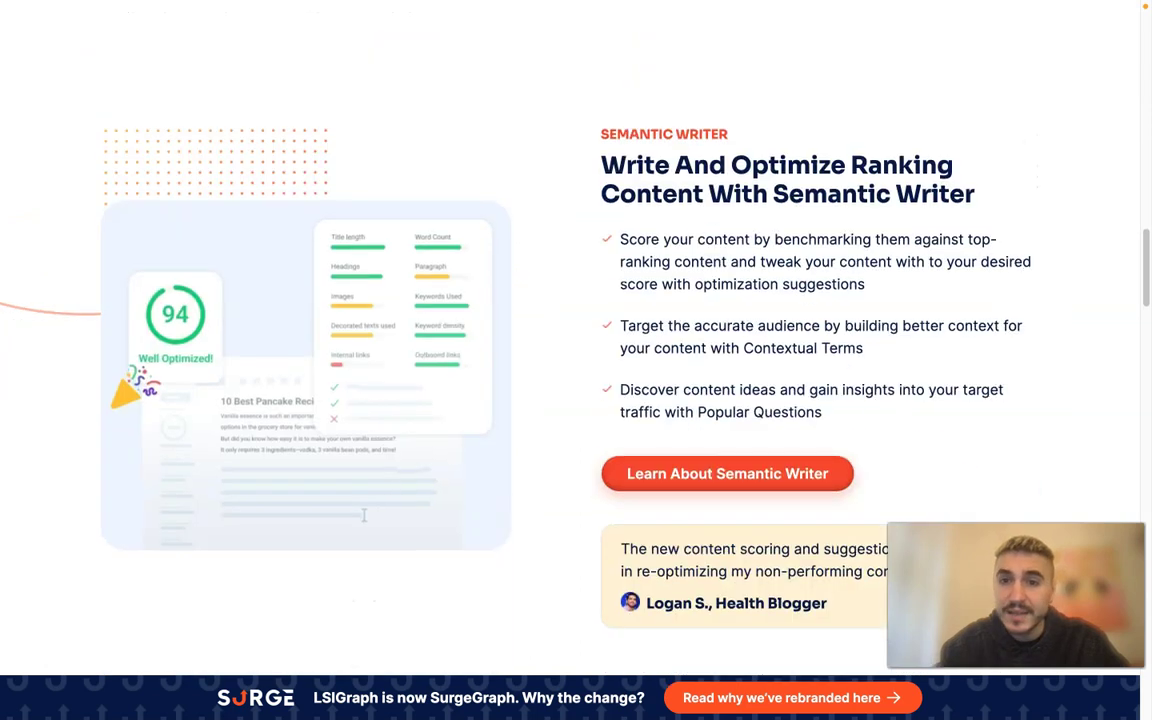
pyautogui.scroll(-1, 576, 360)
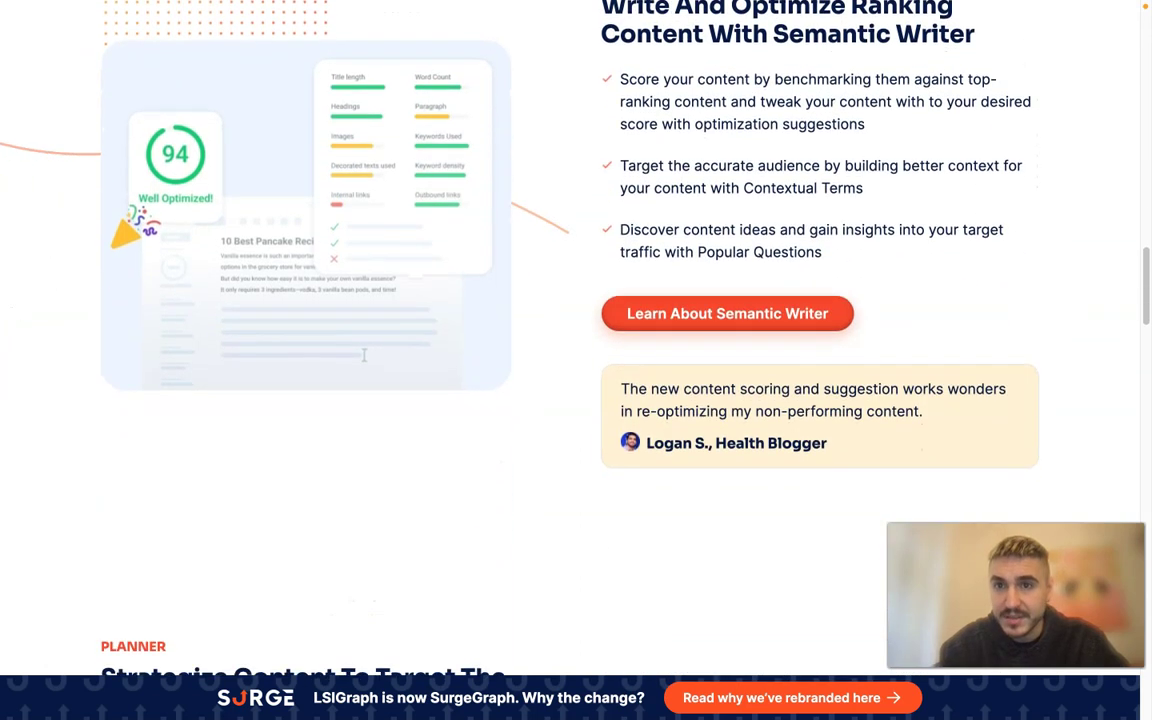
pyautogui.scroll(-2, 576, 360)
pyautogui.scroll(-3, 576, 360)
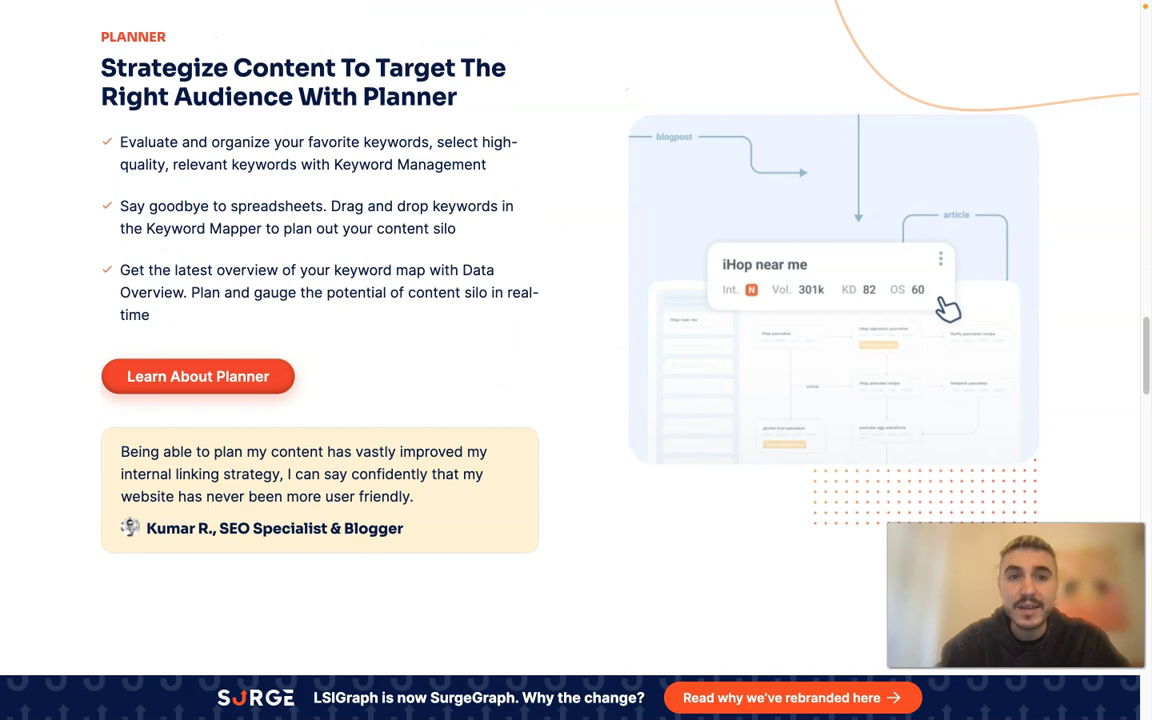
pyautogui.scroll(-1, 576, 360)
pyautogui.scroll(-4, 576, 360)
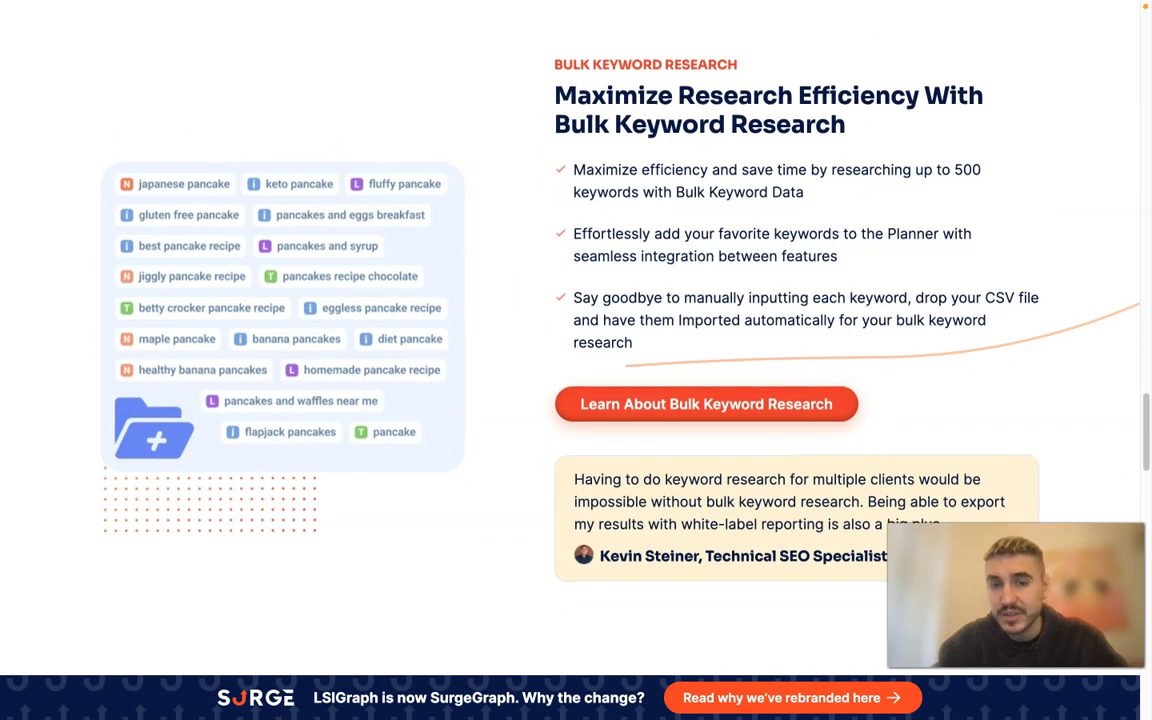
pyautogui.scroll(-1, 958, 359)
pyautogui.scroll(-4, 958, 359)
pyautogui.scroll(-2, 576, 360)
pyautogui.scroll(-2, 576, 360)
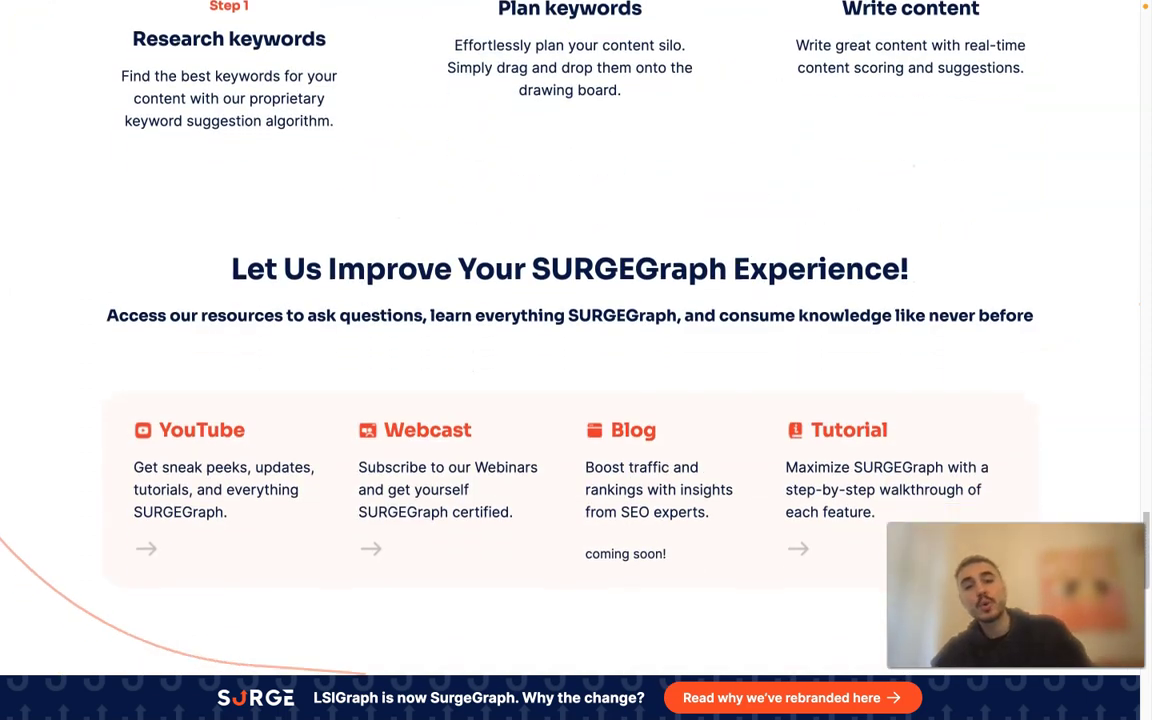
pyautogui.scroll(-1, 371, 51)
pyautogui.scroll(-4, 371, 51)
pyautogui.scroll(-3, 576, 360)
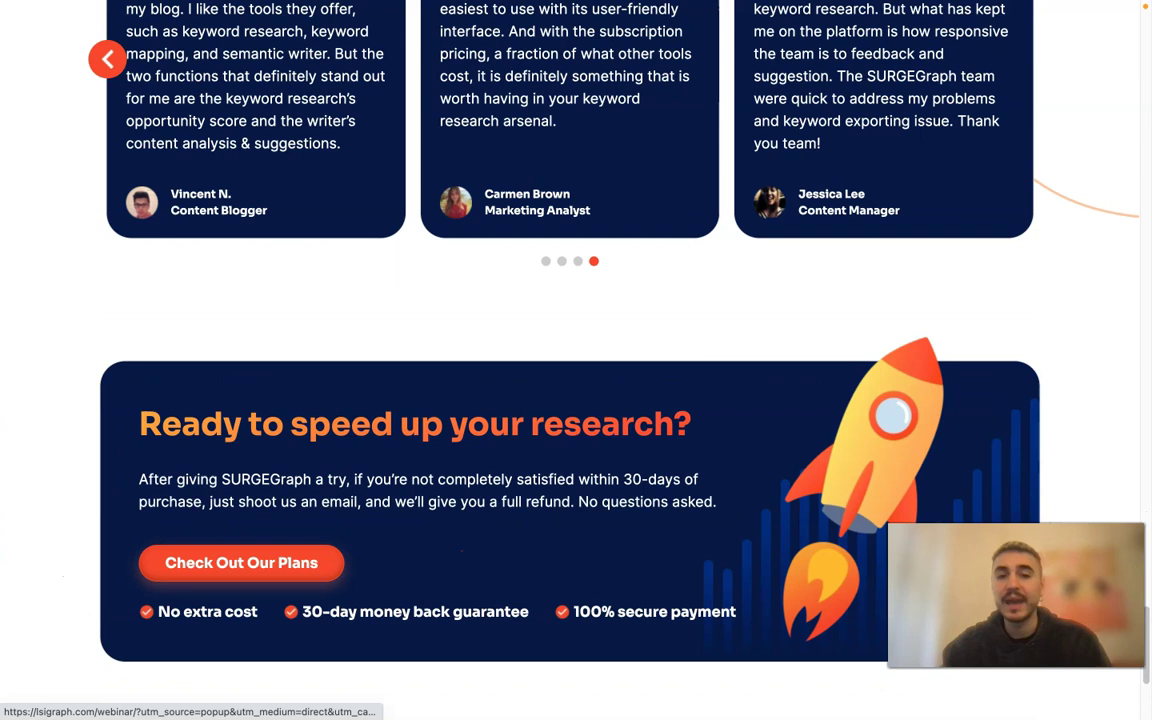
pyautogui.scroll(-3, 576, 360)
pyautogui.scroll(10, 576, 360)
pyautogui.scroll(5, 576, 360)
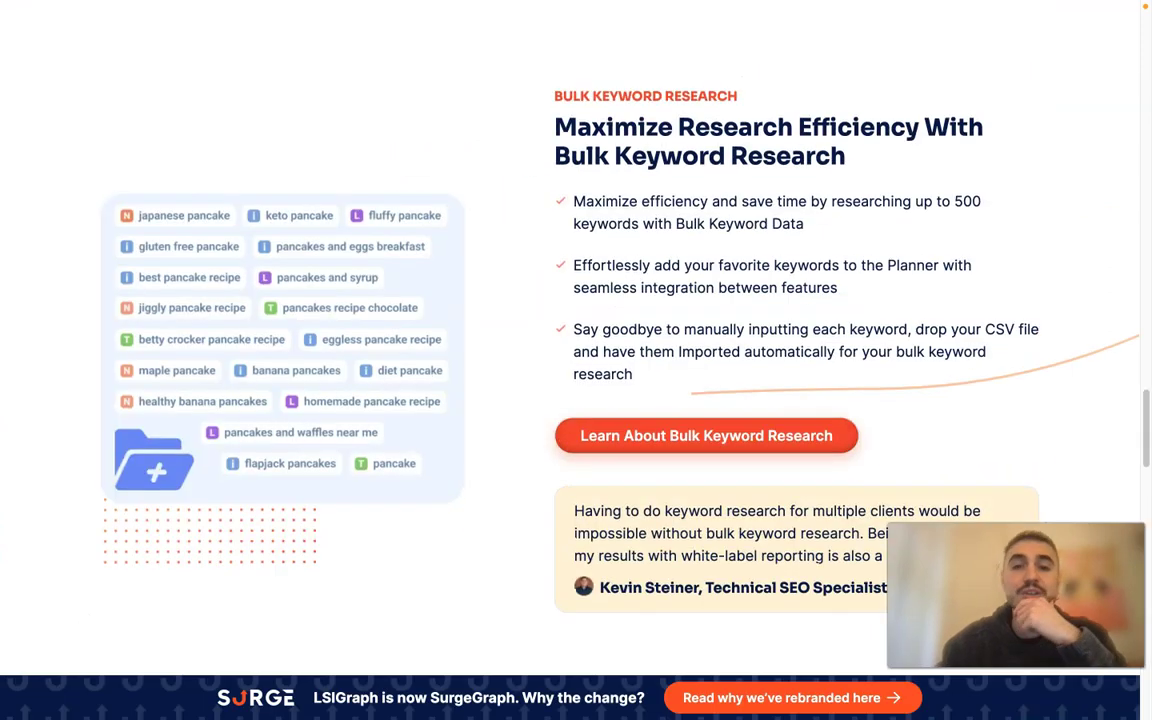
pyautogui.scroll(3, 576, 360)
pyautogui.scroll(4, 576, 360)
pyautogui.scroll(4, 576, 360)
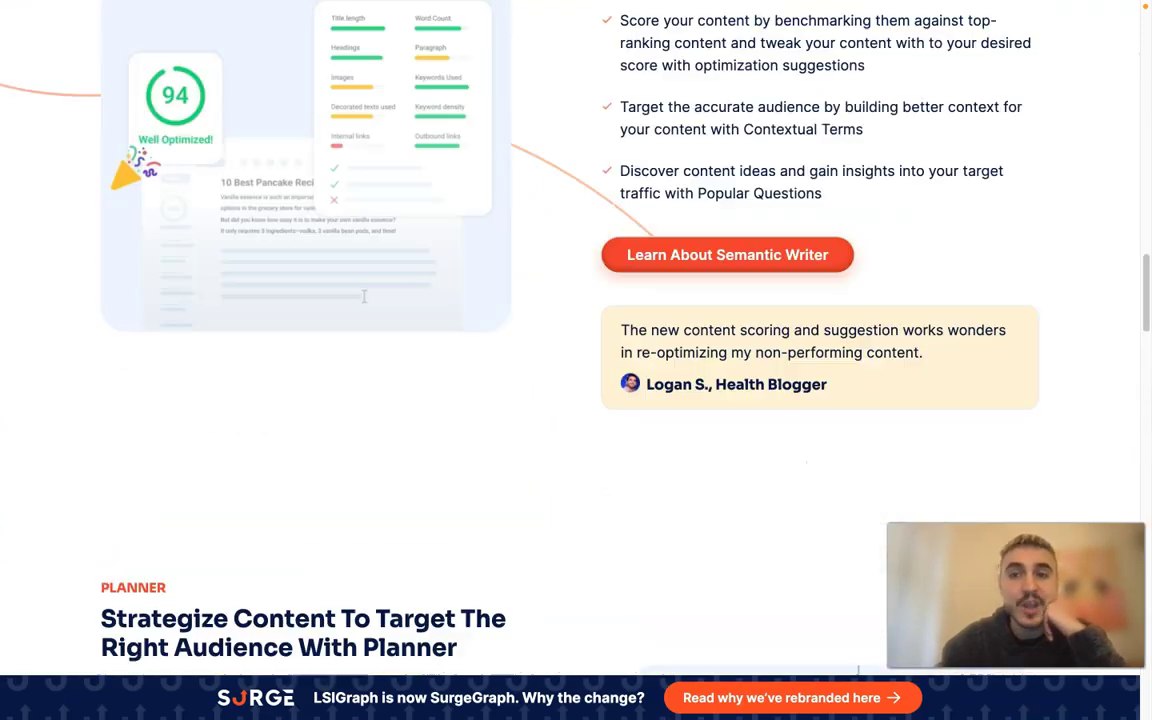
pyautogui.scroll(3, 576, 360)
pyautogui.scroll(2, 576, 360)
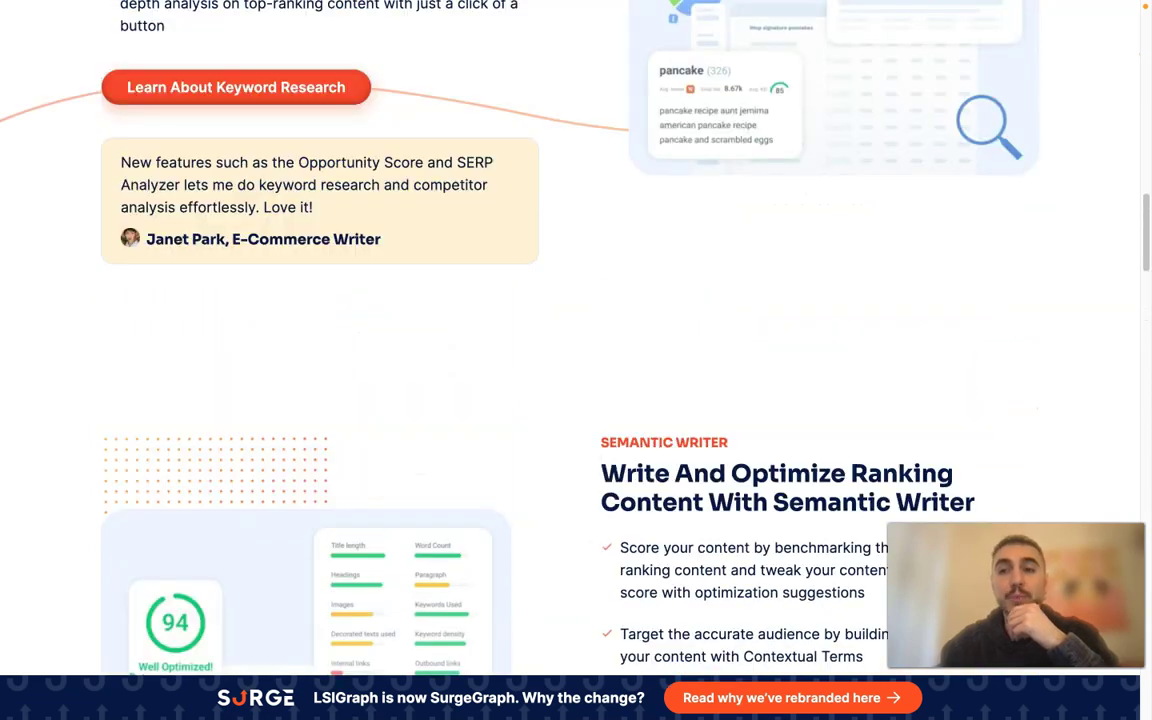
pyautogui.scroll(2, 576, 360)
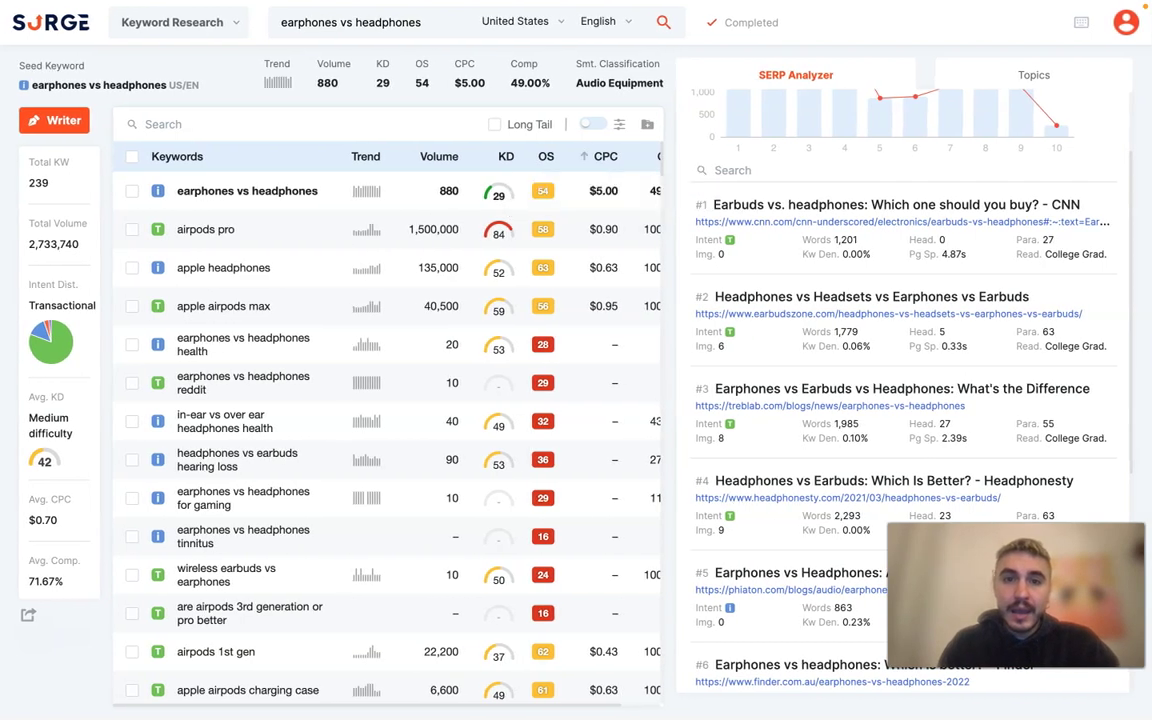
pyautogui.hscroll(2, 400, 400)
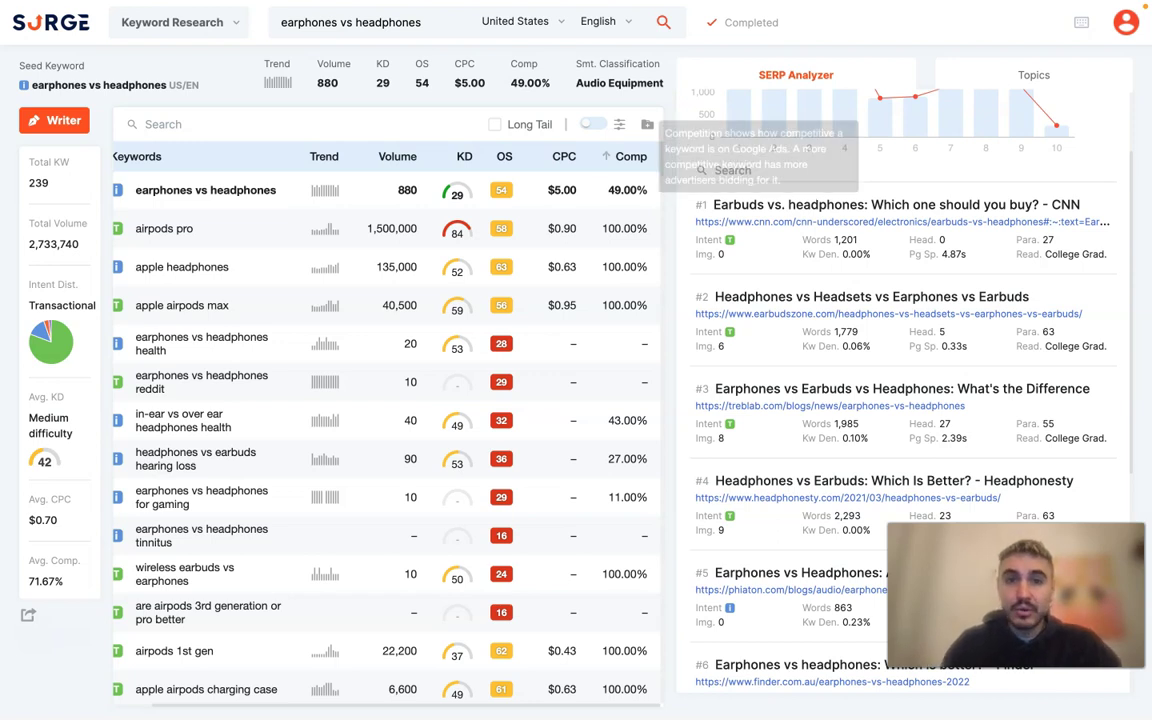
pyautogui.hscroll(-2, 380, 420)
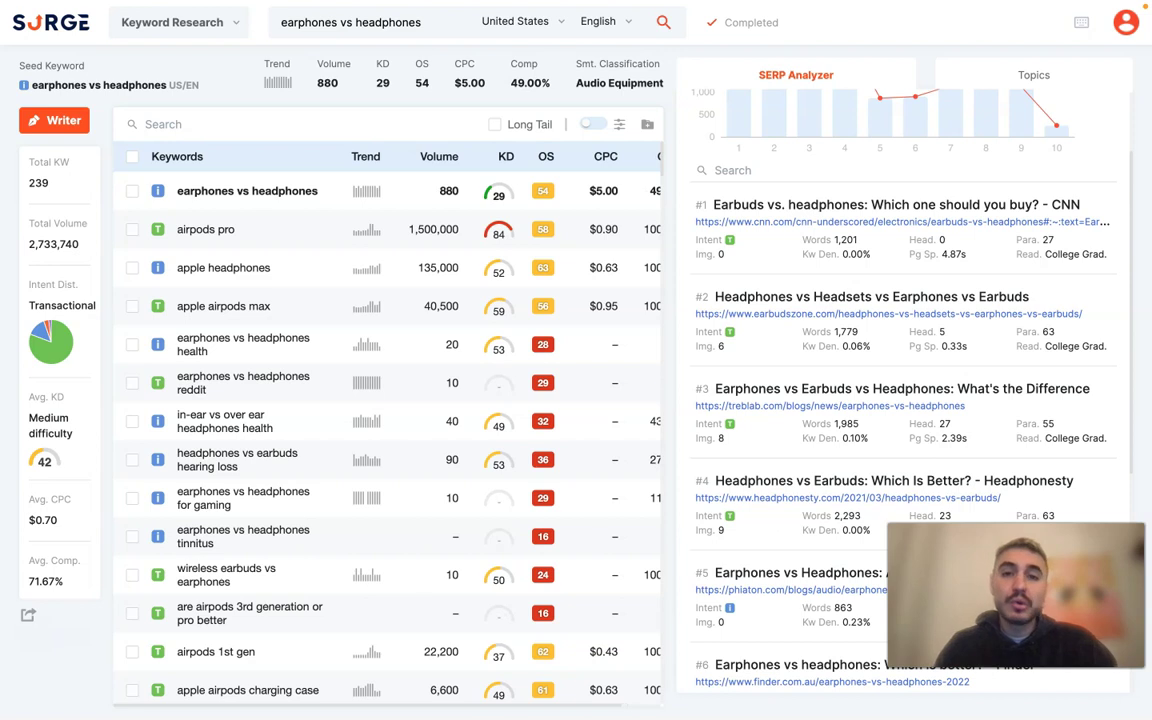
# - In the keyword filter, enter minimum search volume 500 and maximum keyword difficulty 80
pyautogui.click(619, 124)
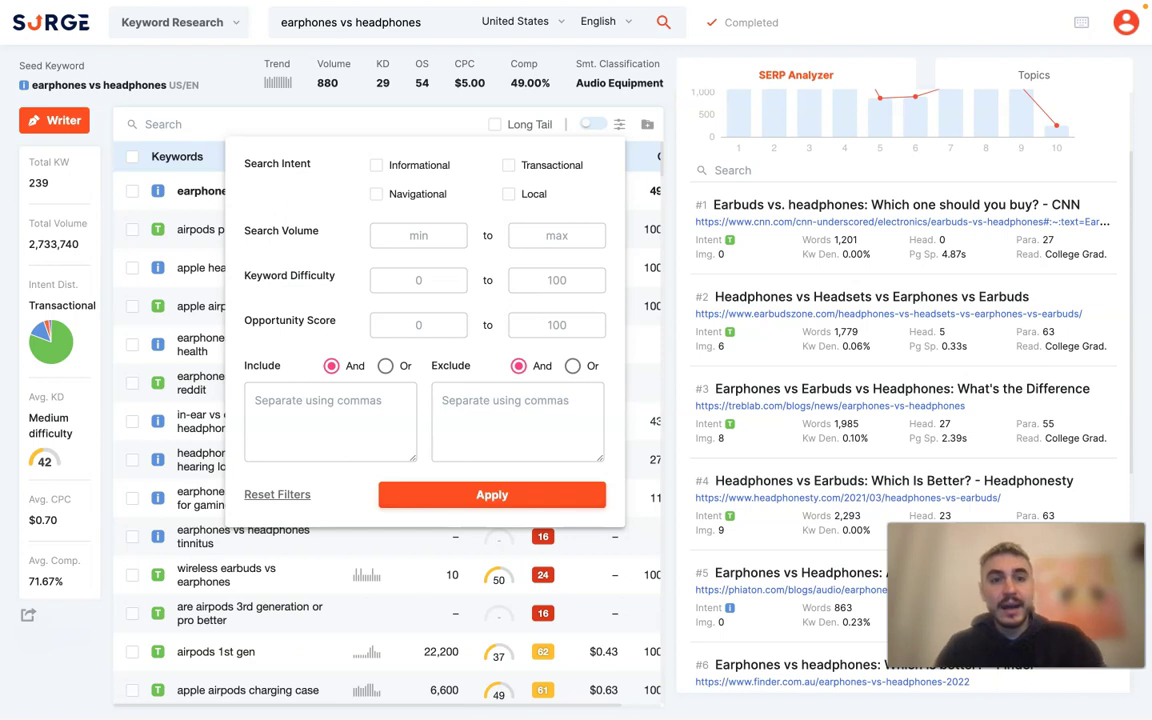
pyautogui.click(416, 233)
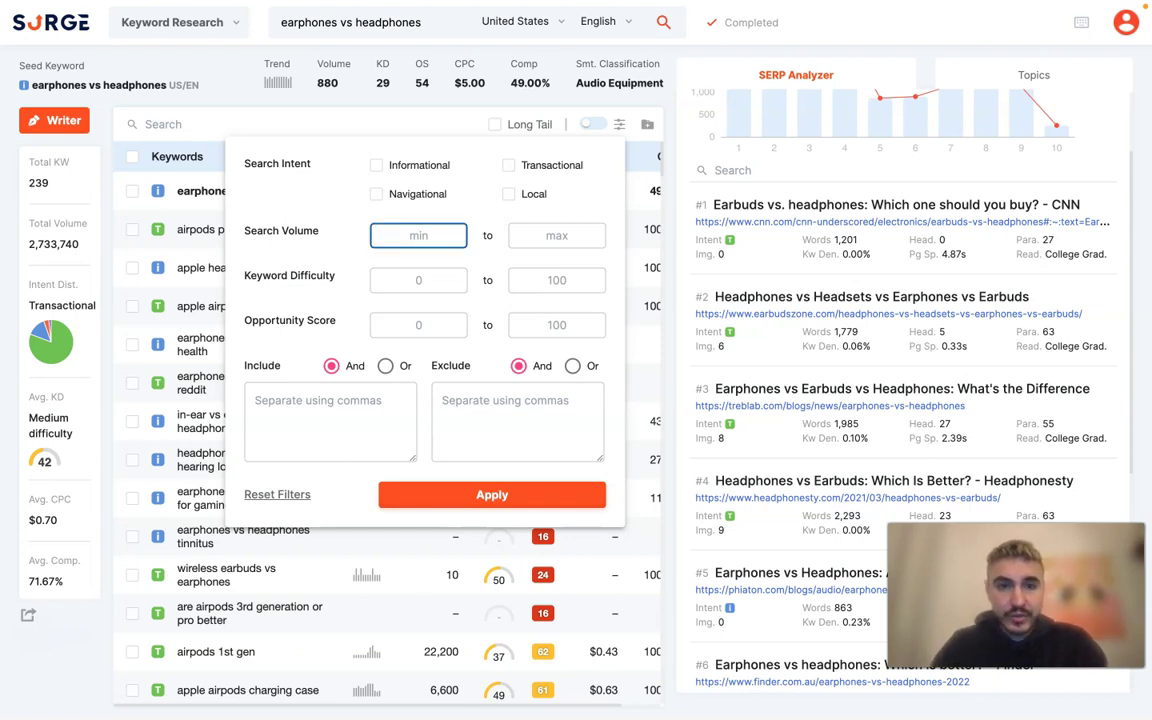
pyautogui.write('500')
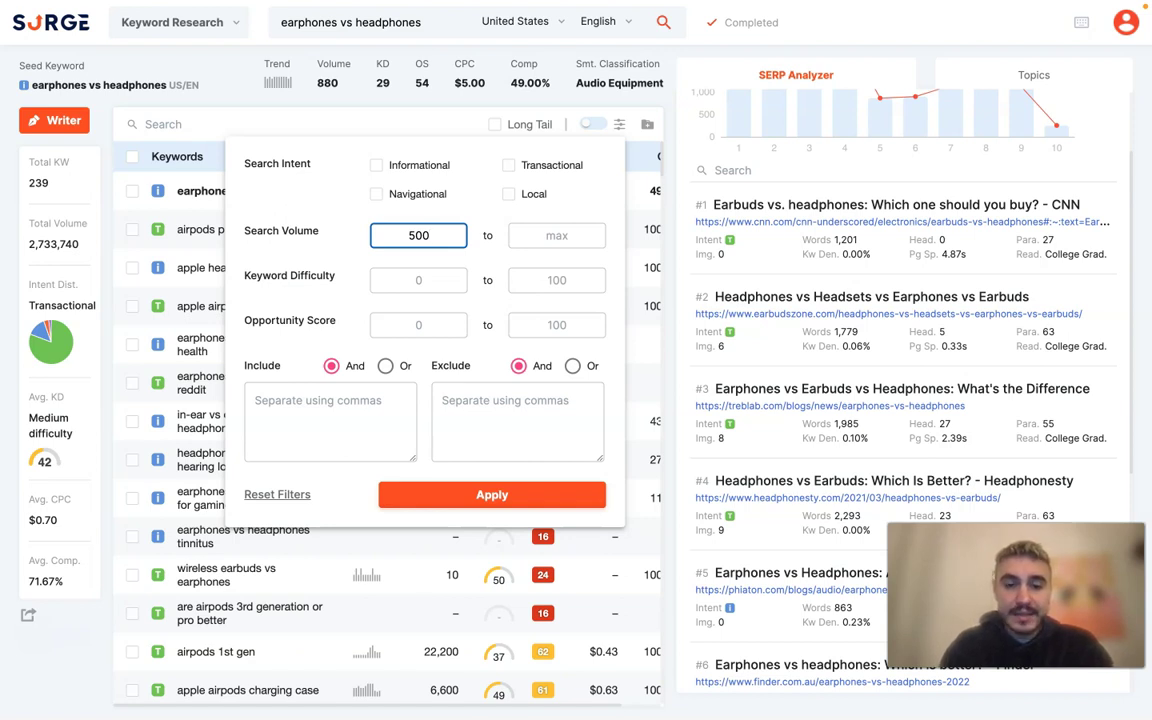
pyautogui.press('Tab')
pyautogui.press('Tab')
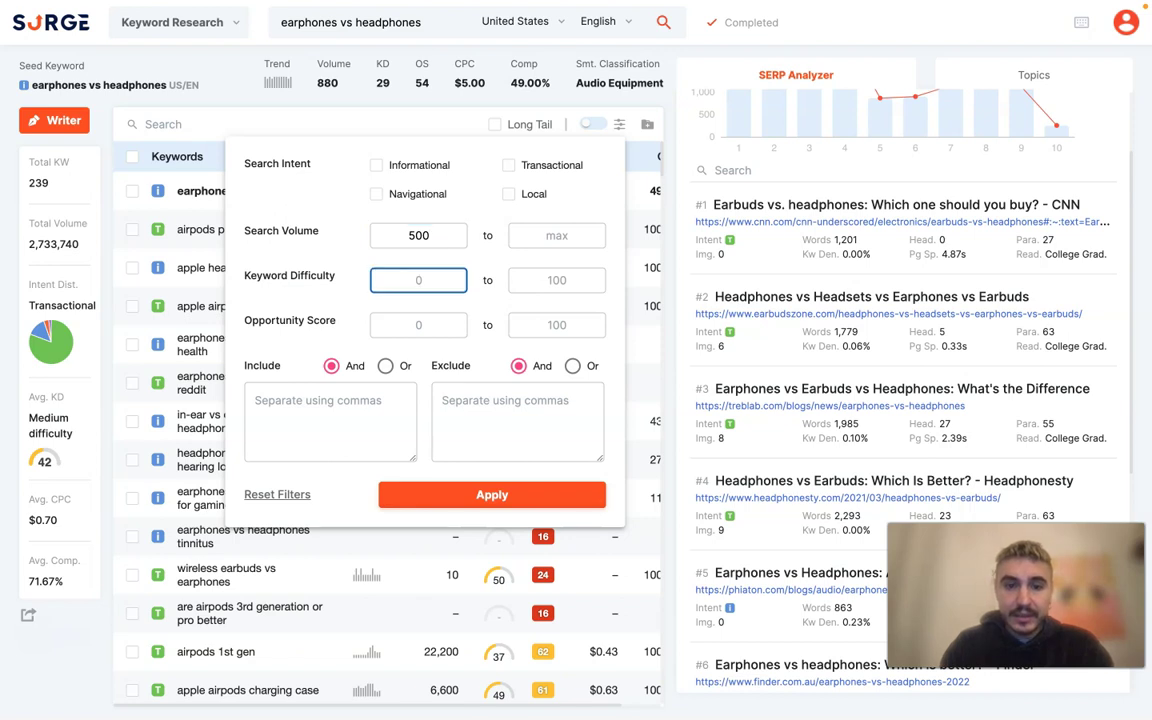
pyautogui.press('Tab')
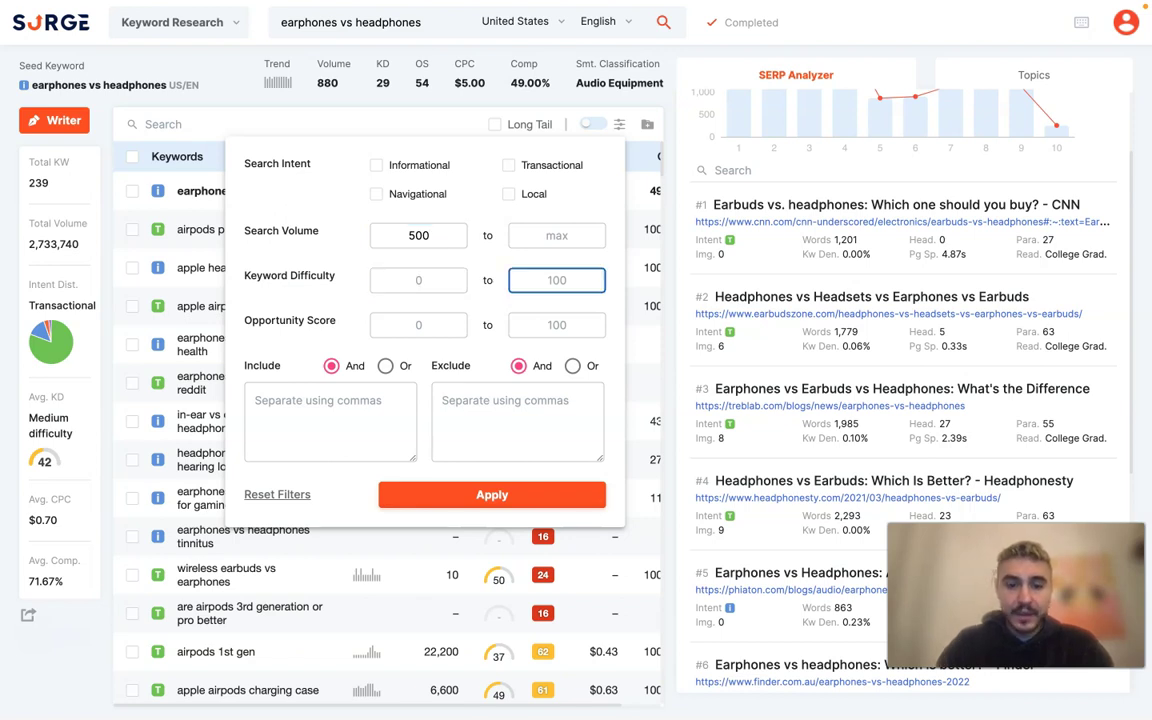
pyautogui.write('80')
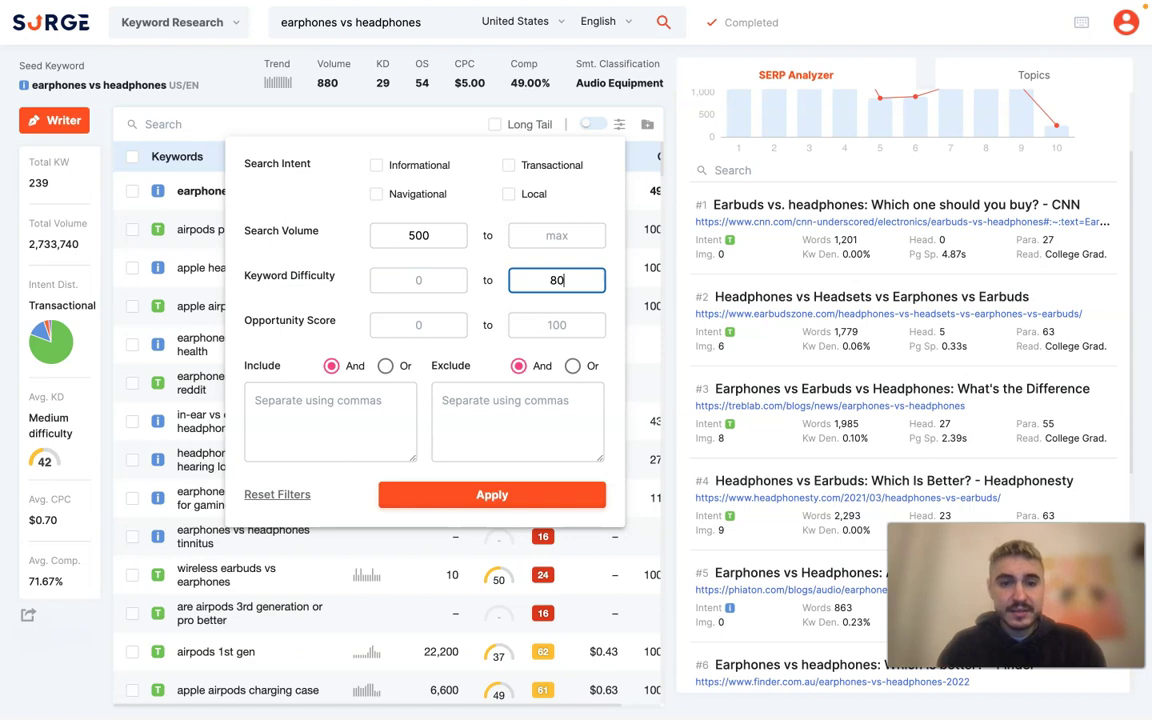
pyautogui.click(545, 495)
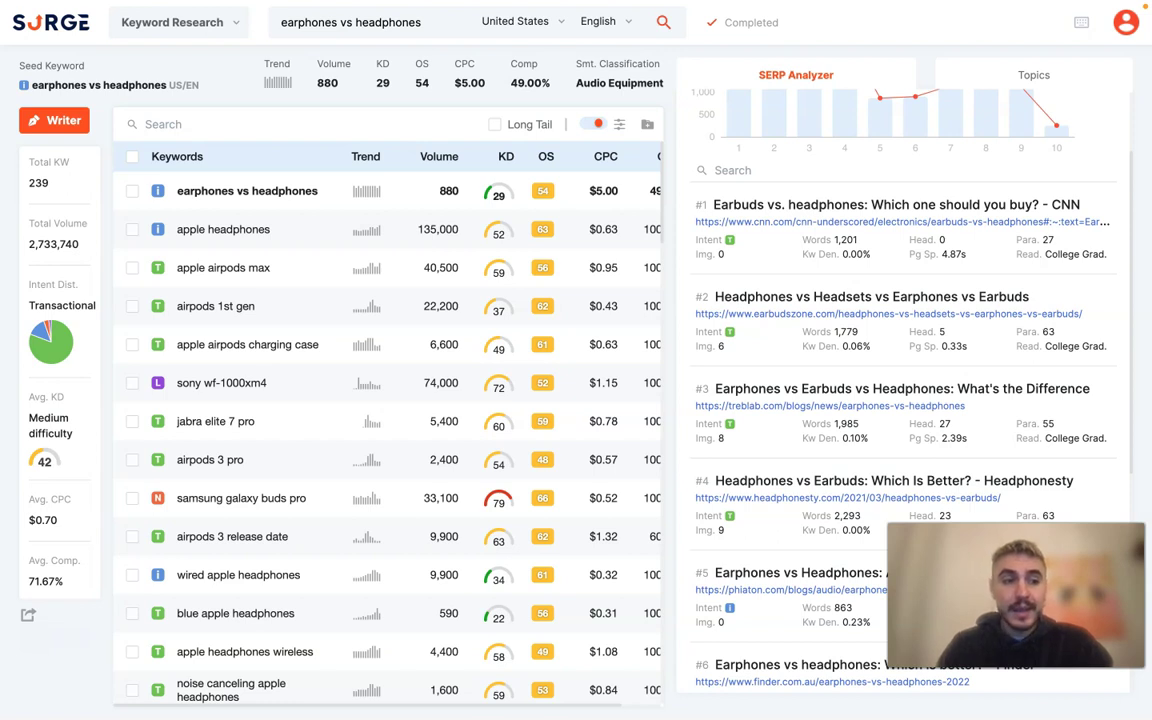
pyautogui.scroll(-1, 387, 430)
pyautogui.scroll(1, 387, 430)
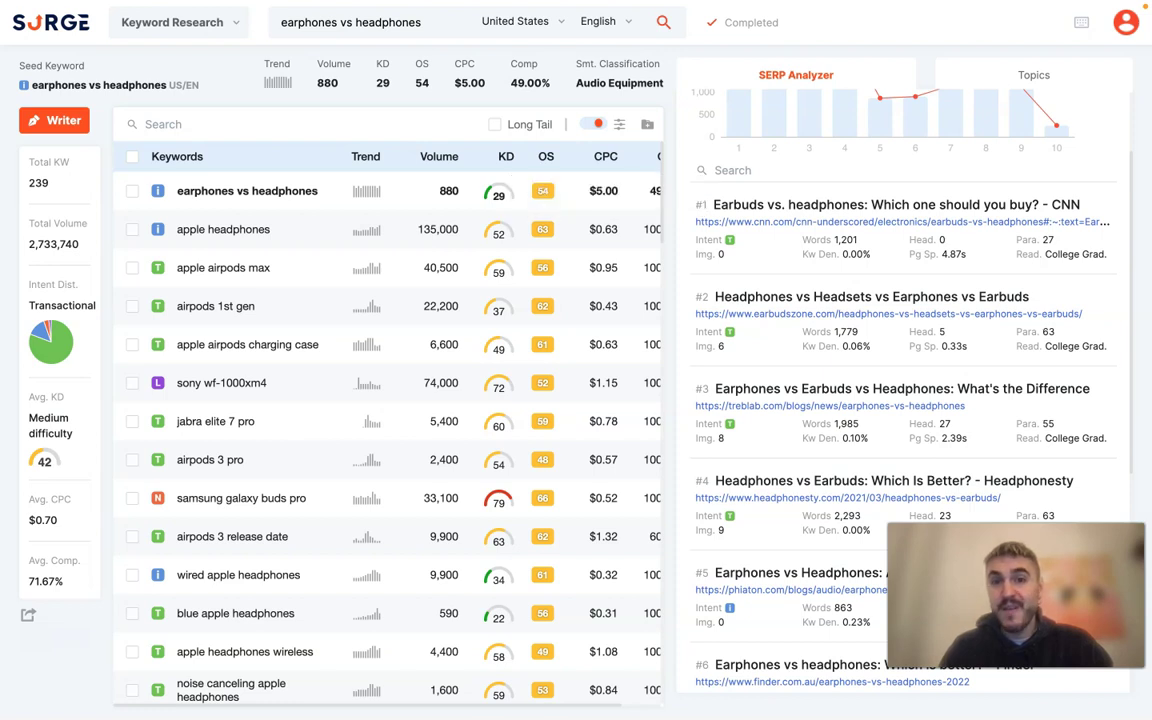
pyautogui.hscroll(2, 385, 420)
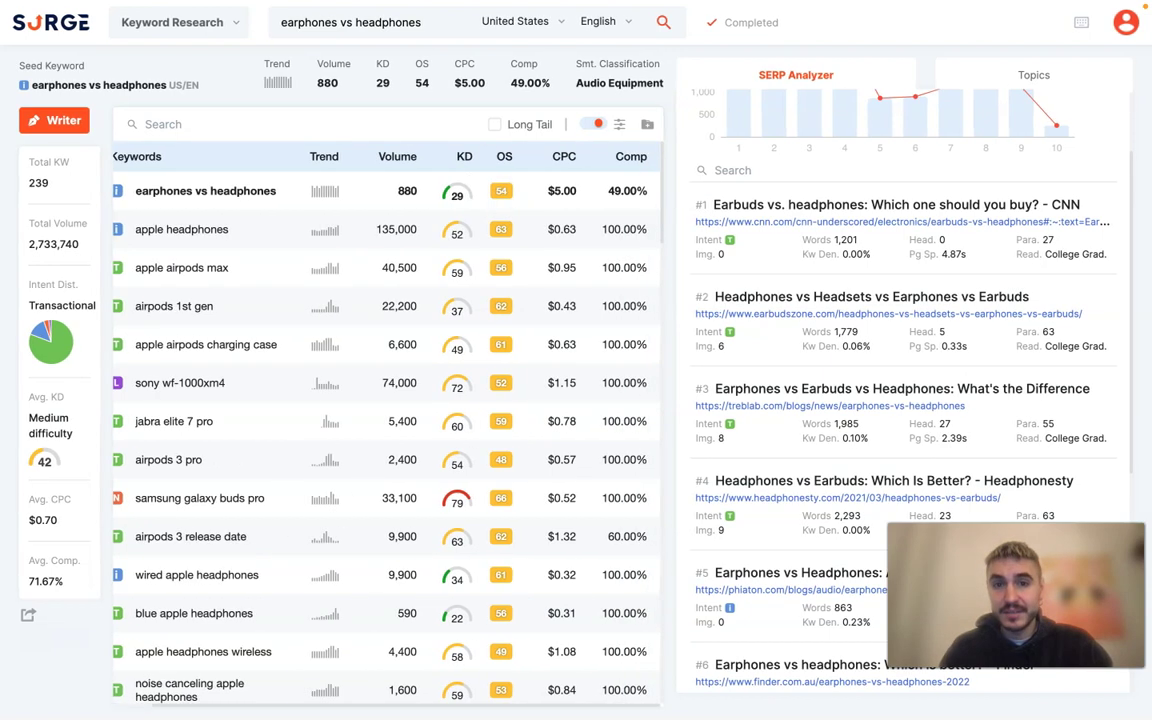
pyautogui.hscroll(-2, 385, 420)
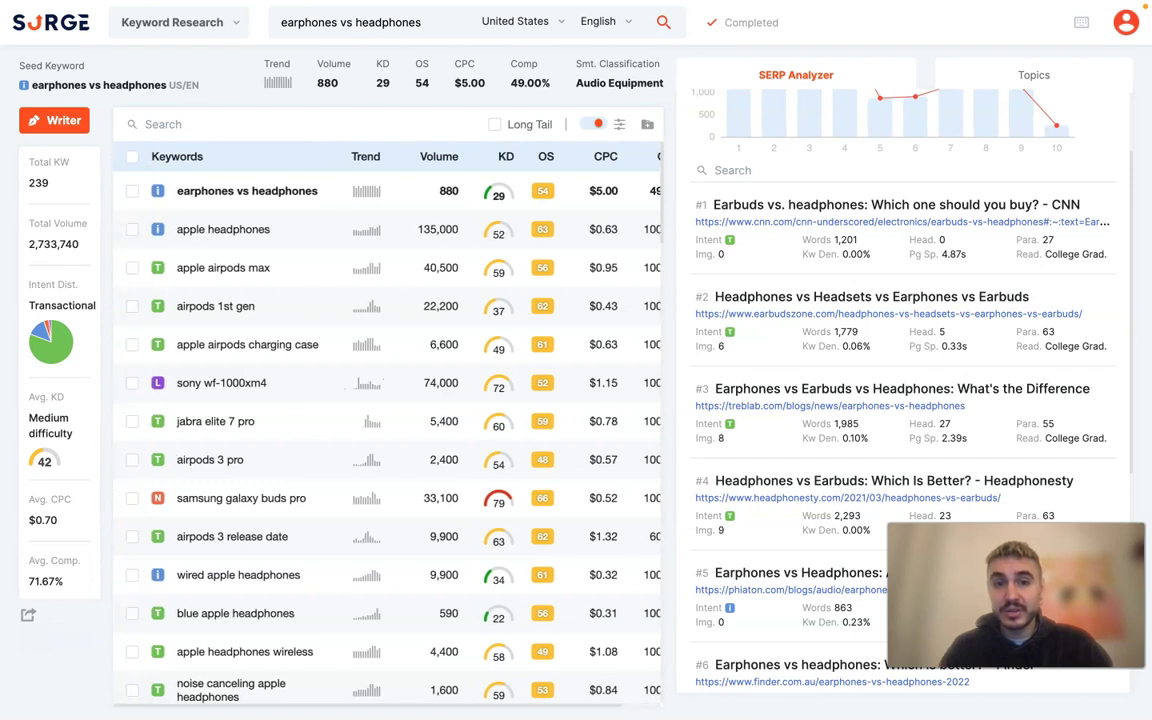
pyautogui.rightClick(621, 192)
pyautogui.press('Escape')
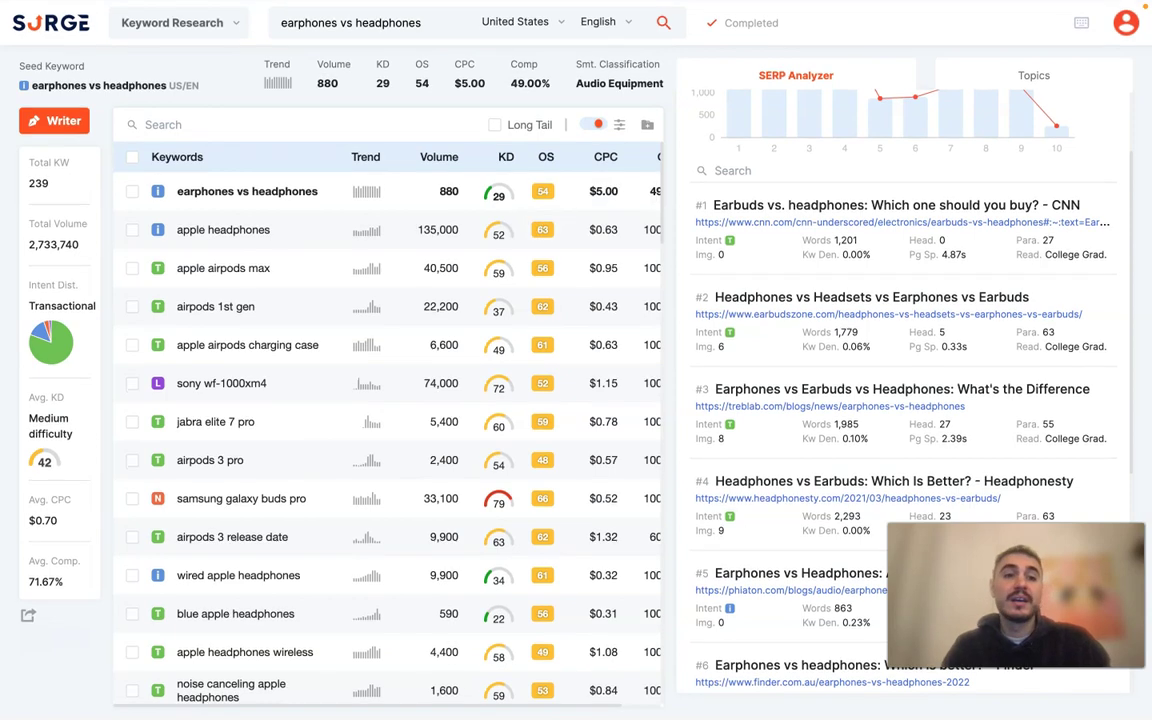
# - Select the 'earphones vs headphones' keyword and scan the filtered table
pyautogui.click(132, 190)
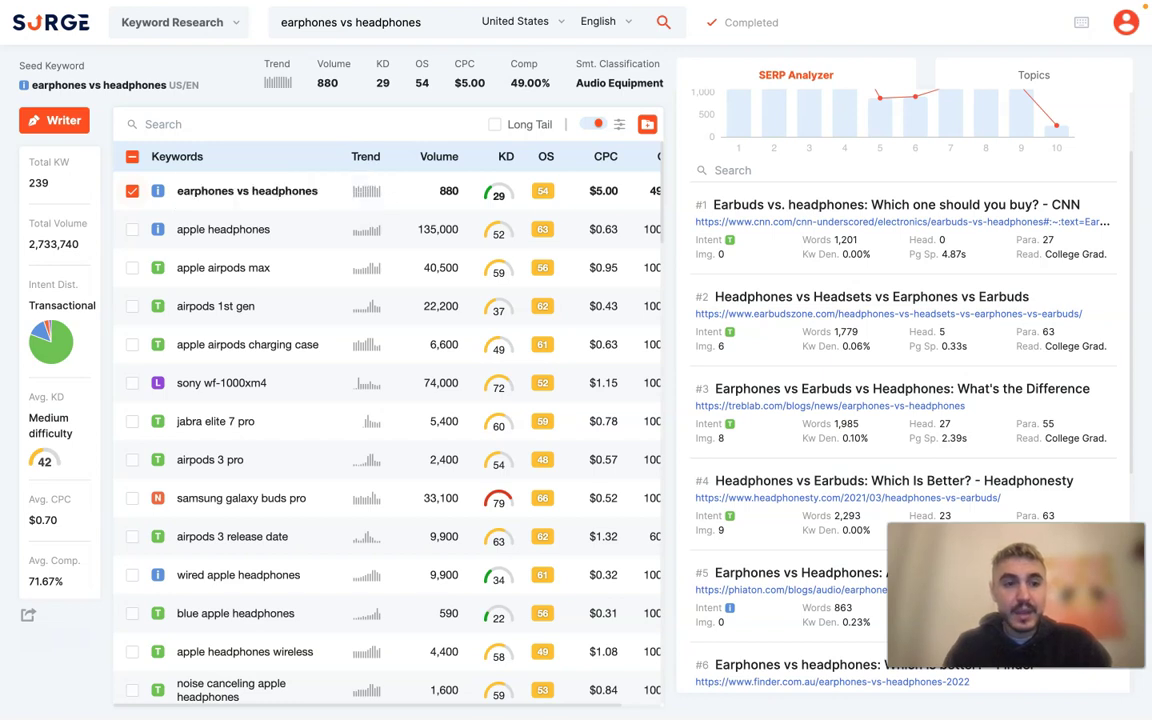
pyautogui.scroll(-3, 300, 300)
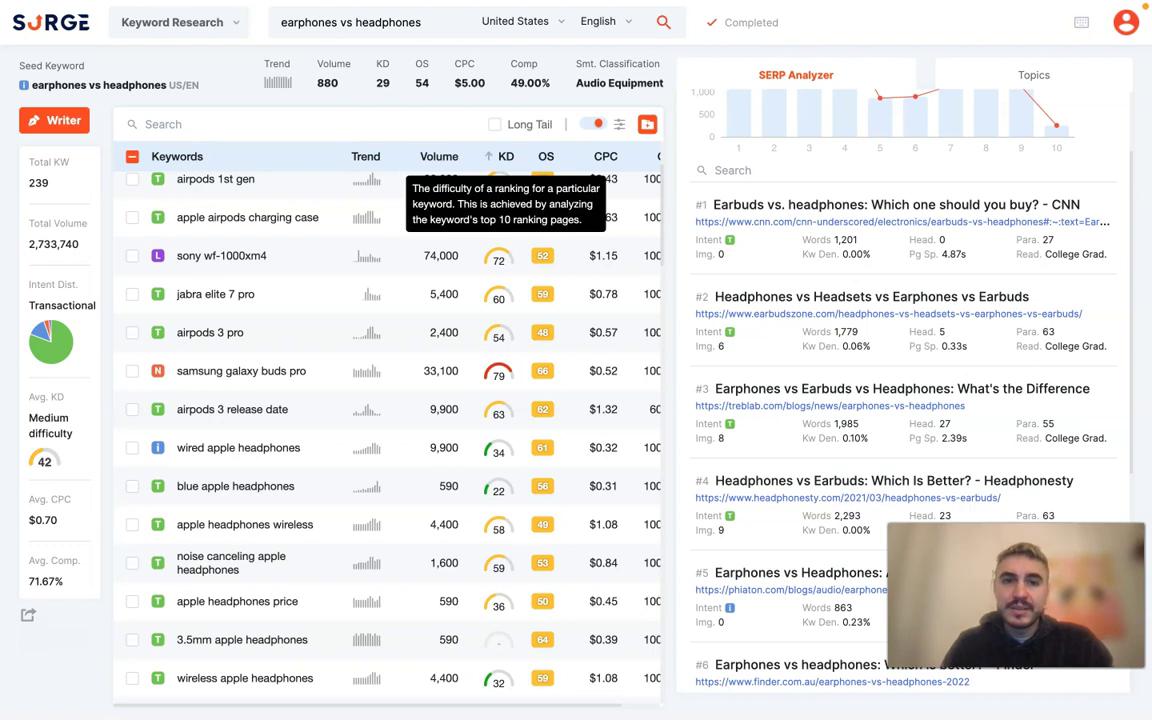
pyautogui.scroll(1, 498, 320)
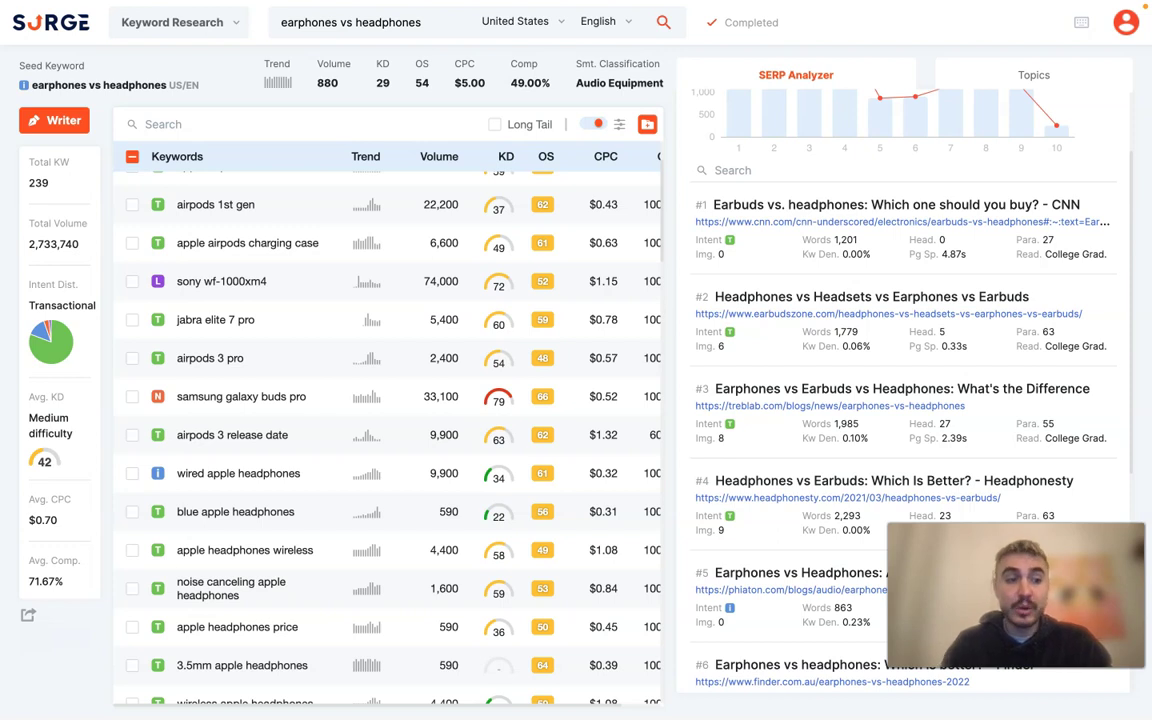
pyautogui.scroll(1, 500, 300)
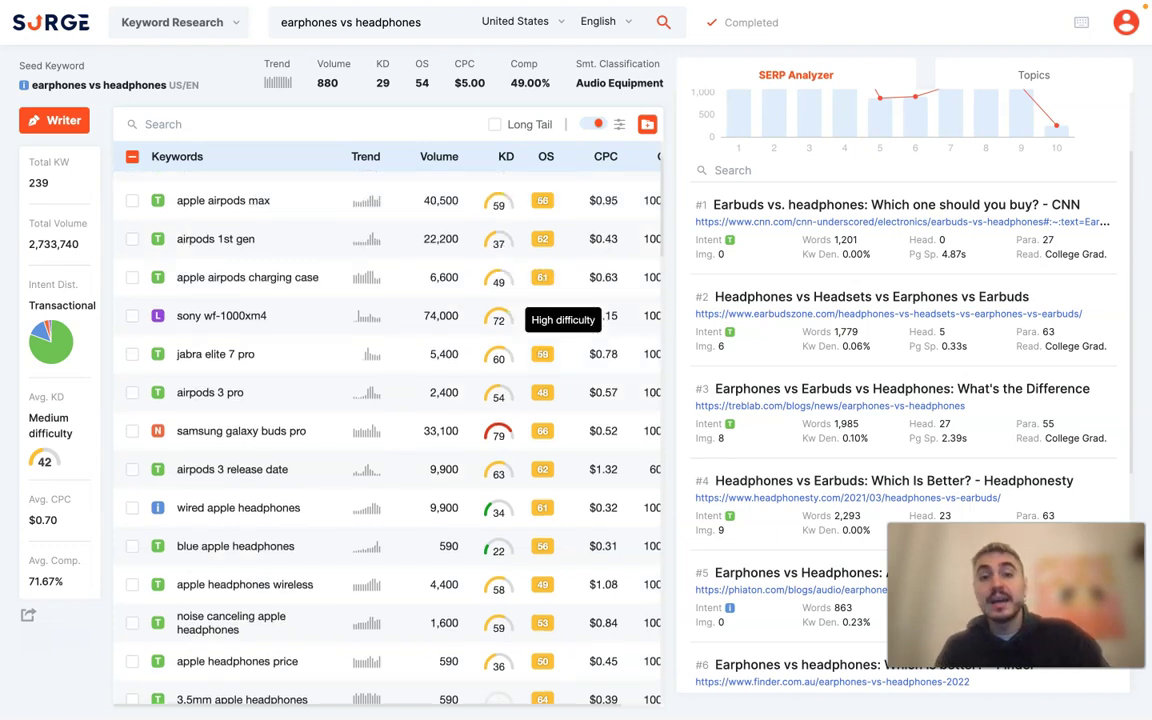
pyautogui.scroll(2, 500, 300)
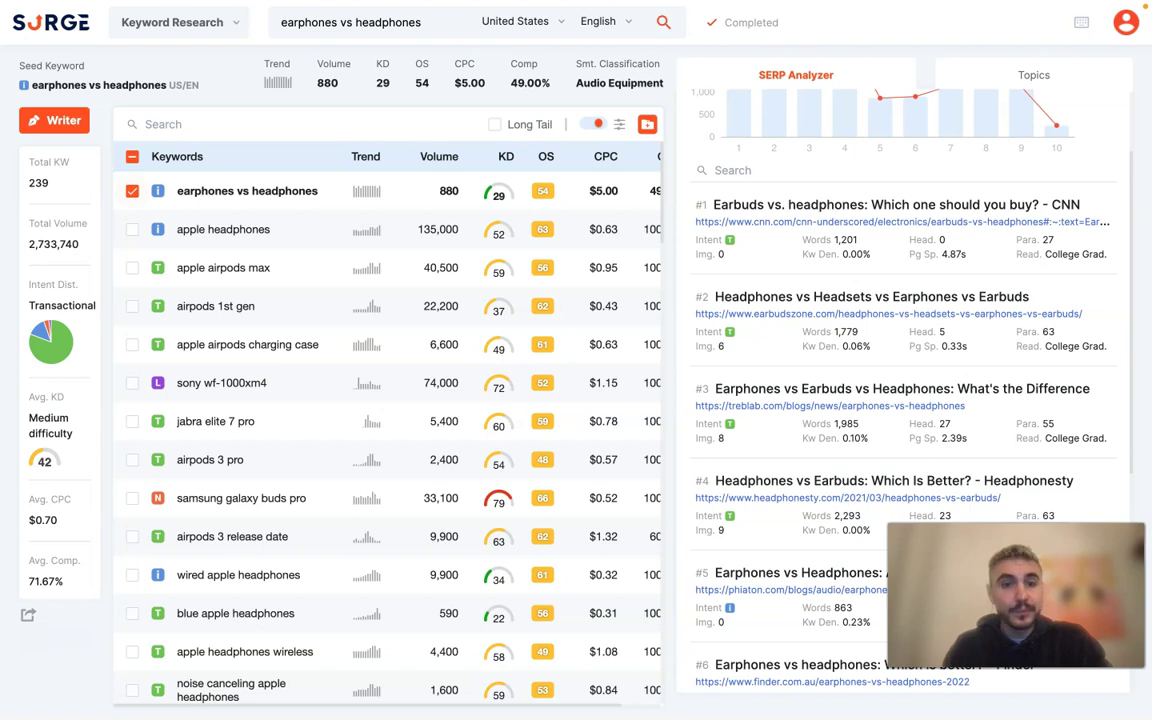
pyautogui.hscroll(1, 387, 420)
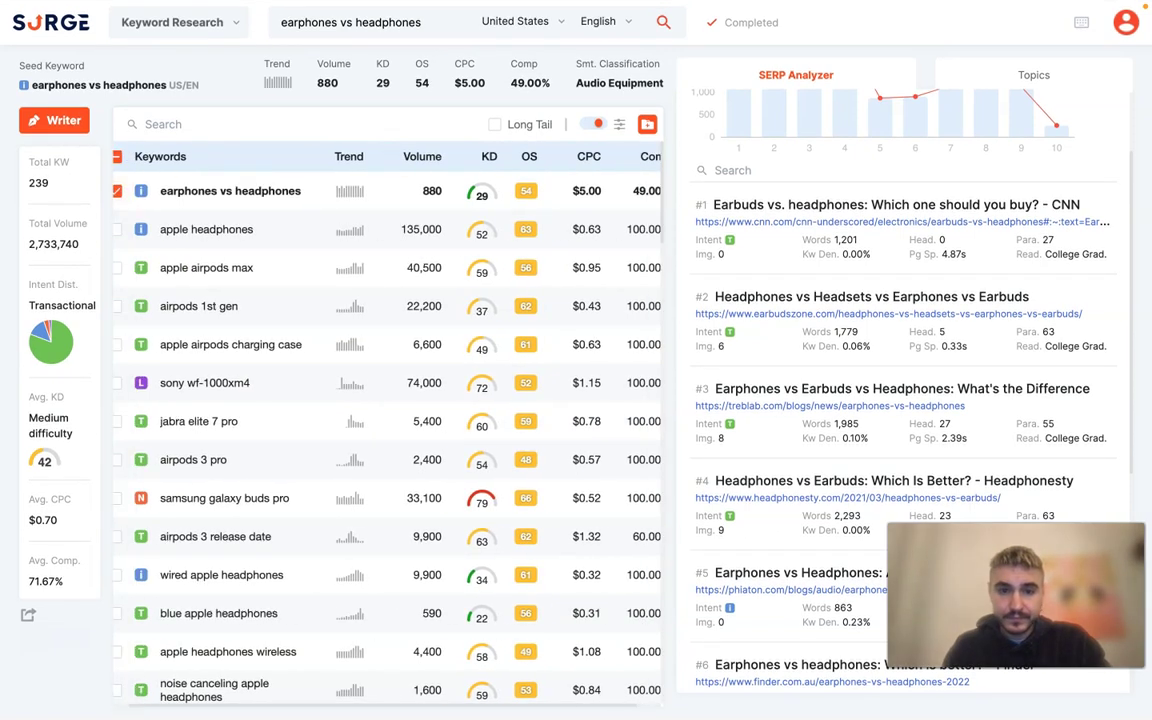
pyautogui.hscroll(-1, 526, 382)
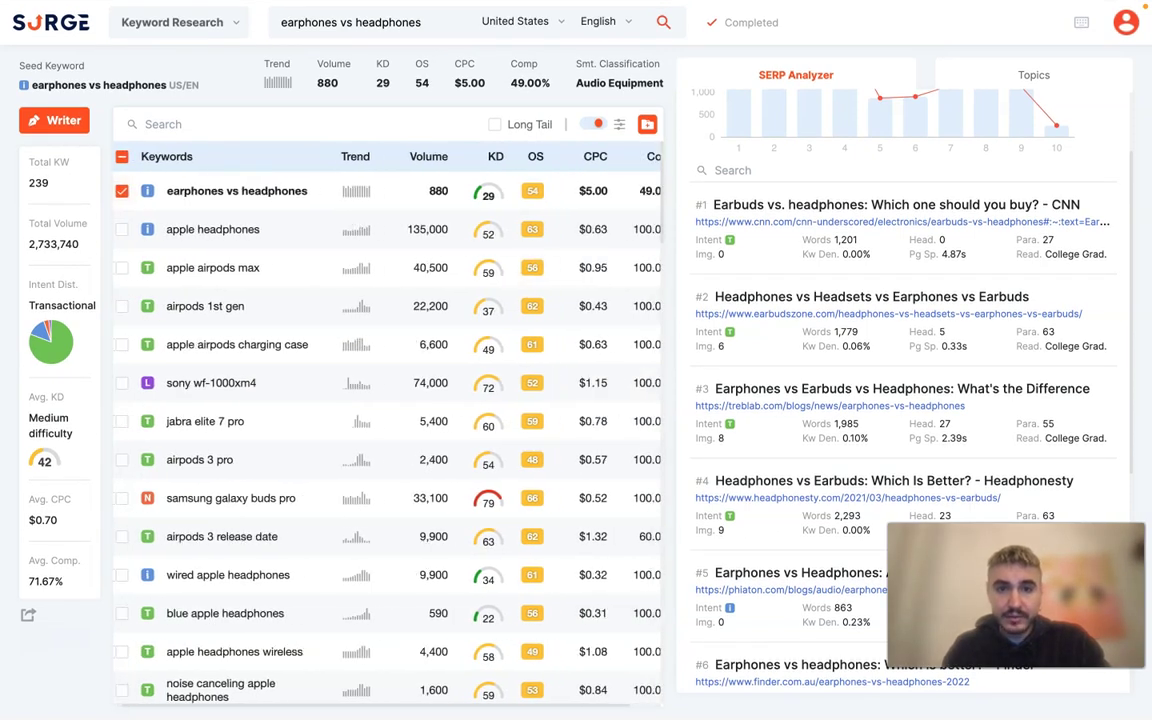
pyautogui.hscroll(-1, 526, 240)
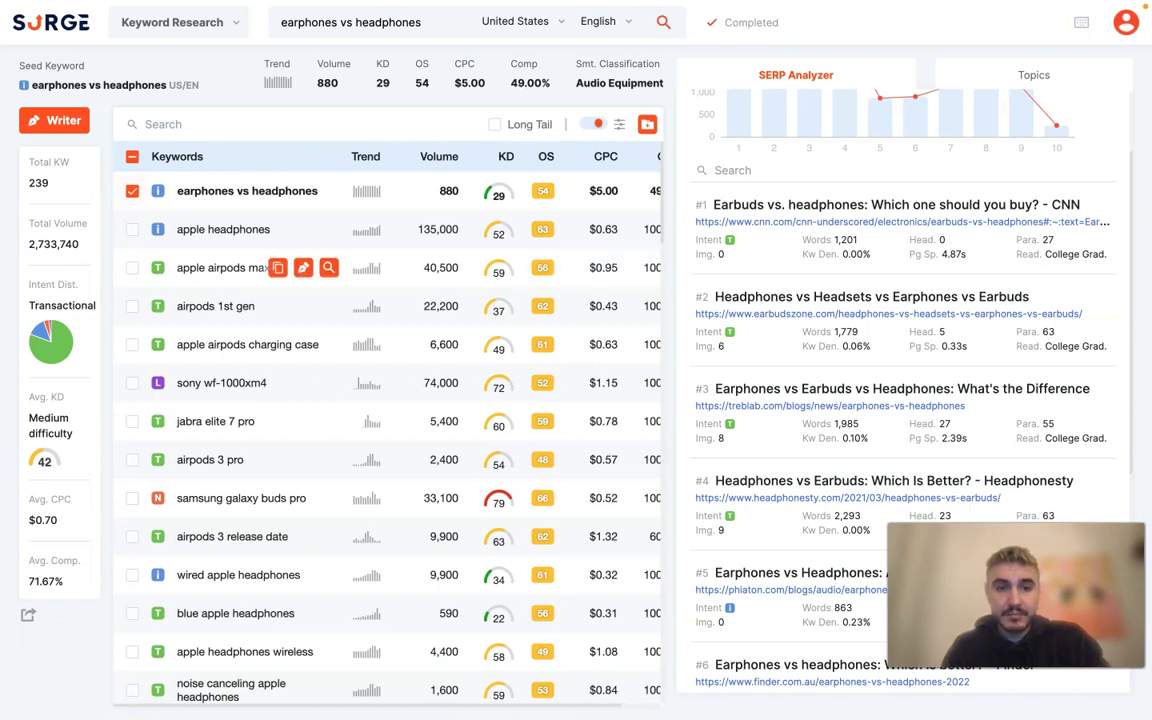
# - Select the 'apple airpods max' keyword as well
pyautogui.click(132, 267)
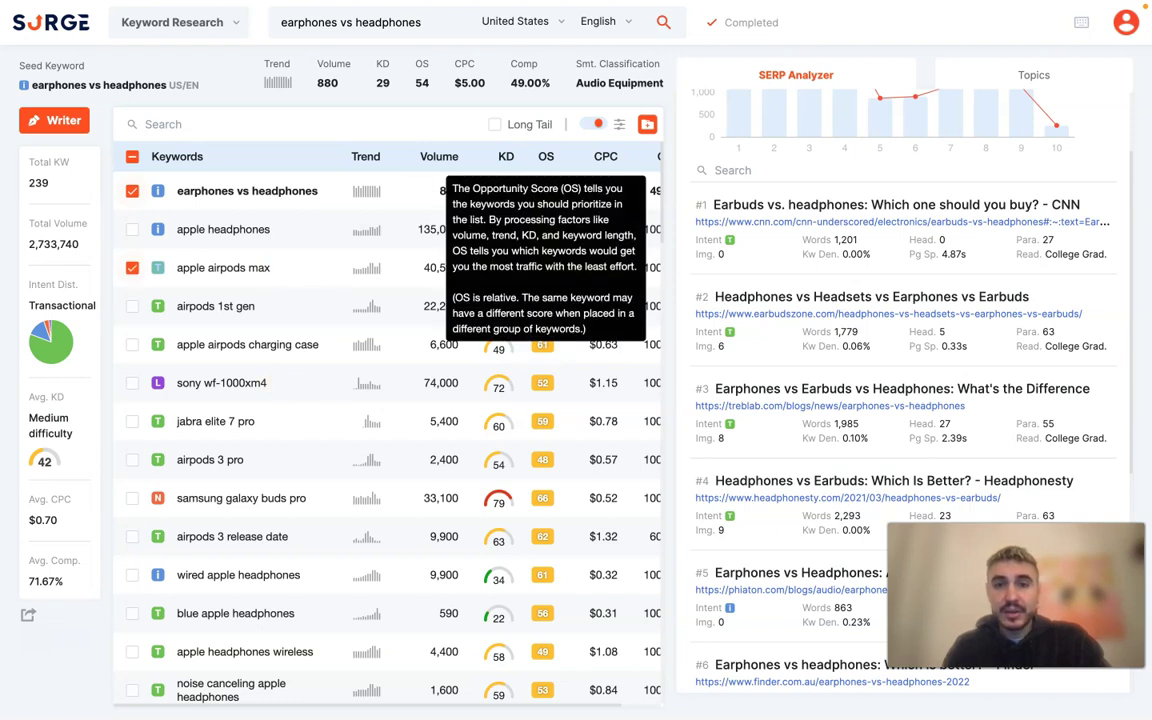
pyautogui.hscroll(2, 600, 170)
pyautogui.hscroll(-2, 385, 420)
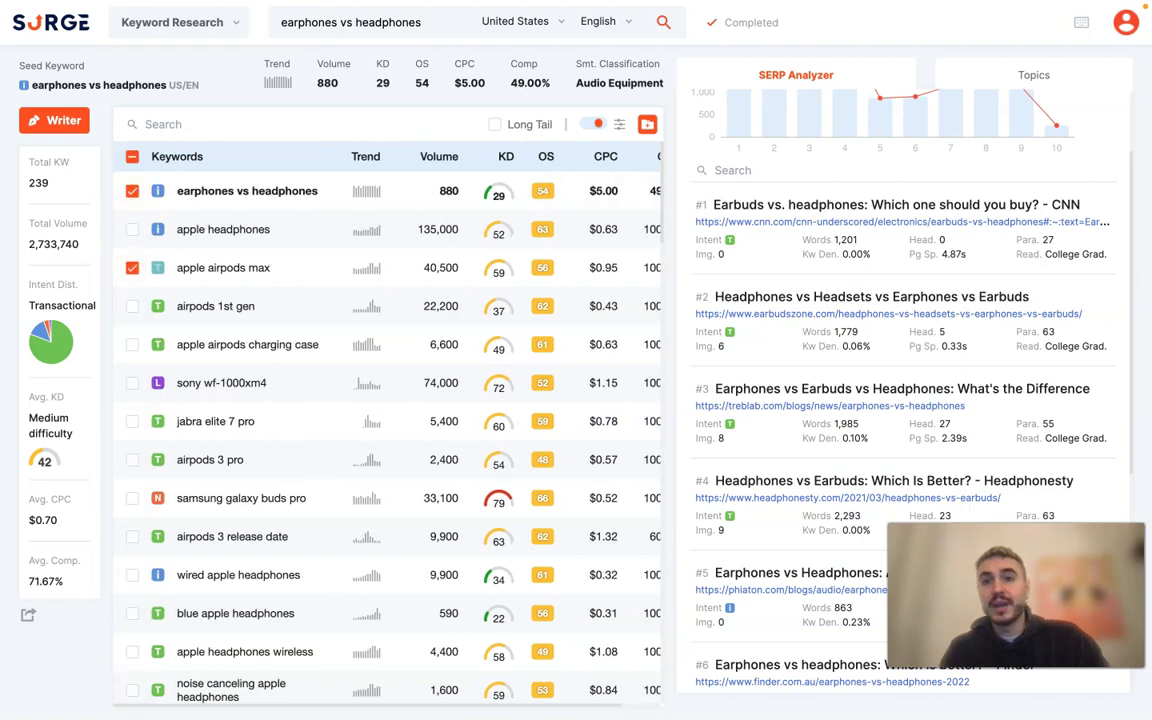
pyautogui.scroll(1, 900, 400)
pyautogui.scroll(1, 900, 300)
pyautogui.scroll(1, 900, 300)
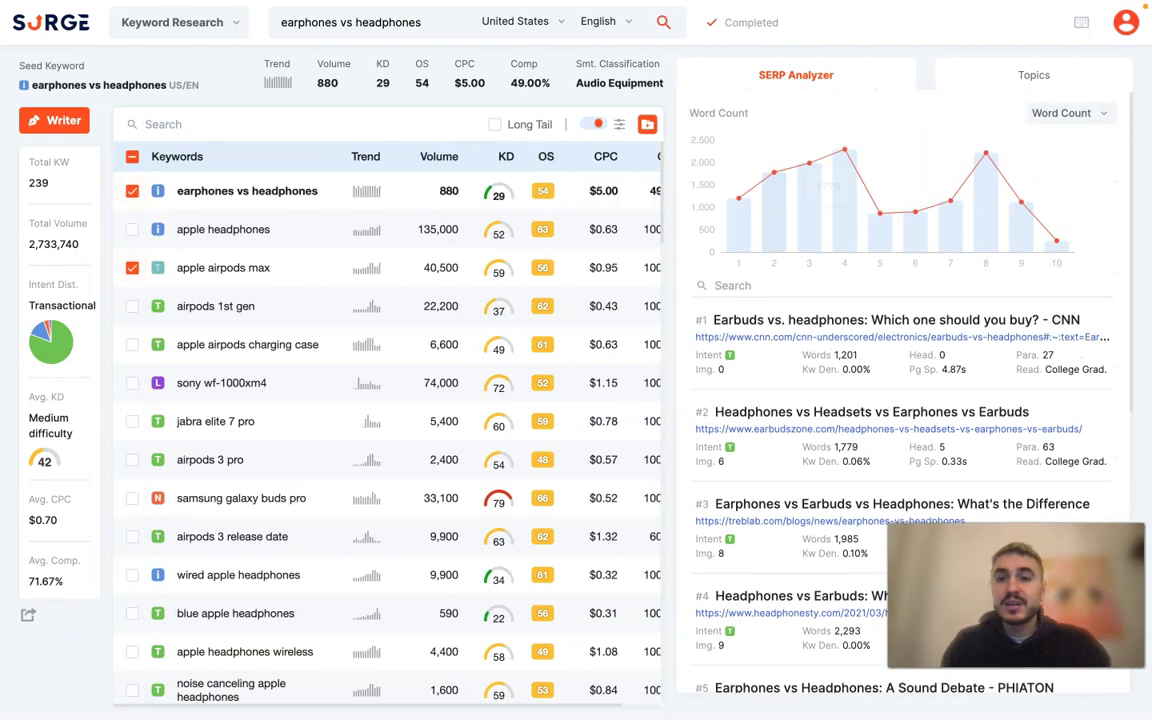
# - Chart Search Intent, Readability and Keyword Density of ranking pages, then show the 51 topic clusters
pyautogui.click(1068, 113)
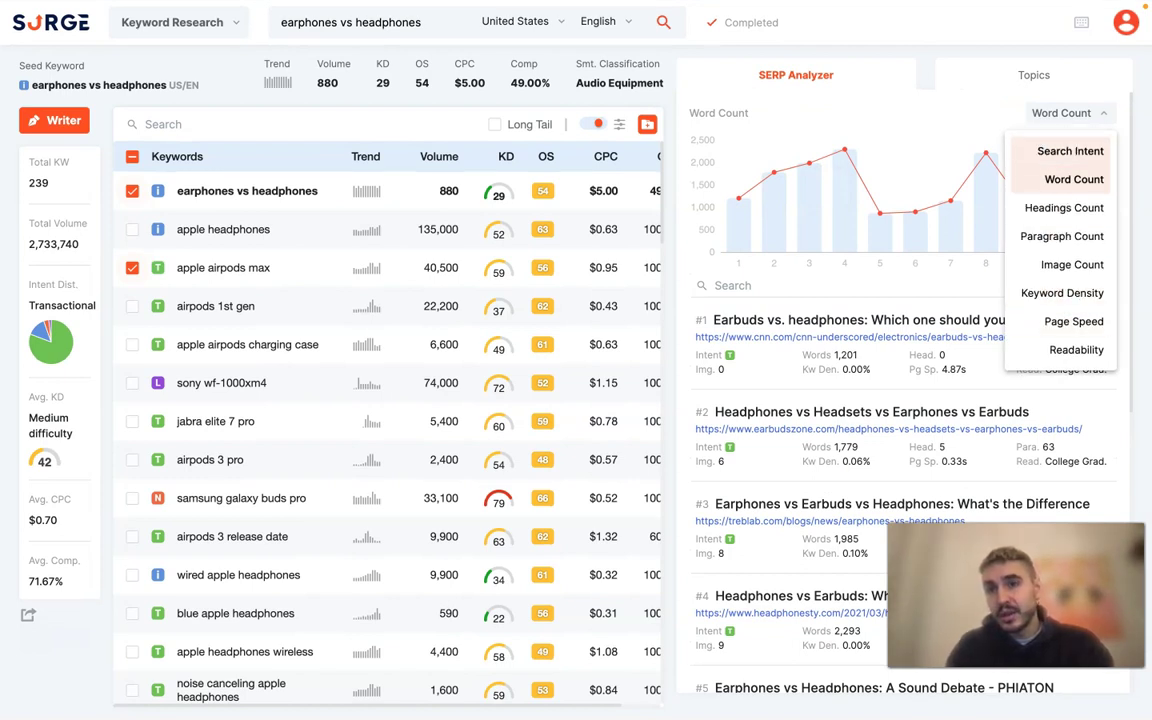
pyautogui.click(1070, 151)
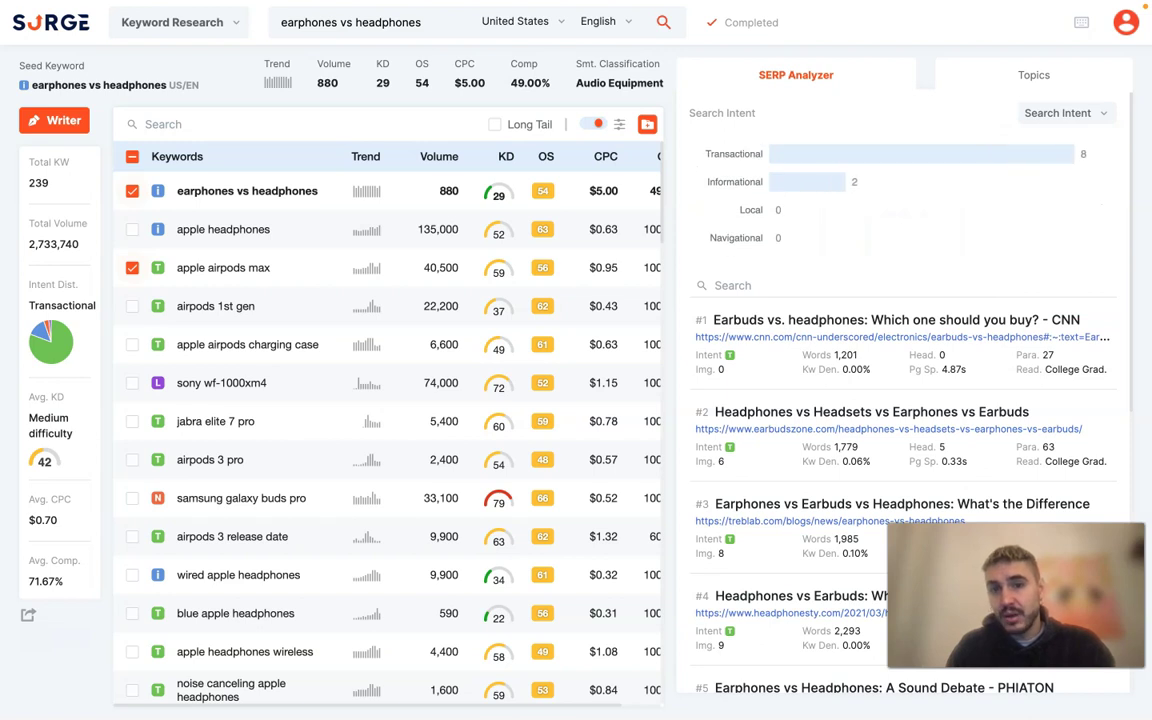
pyautogui.click(1062, 113)
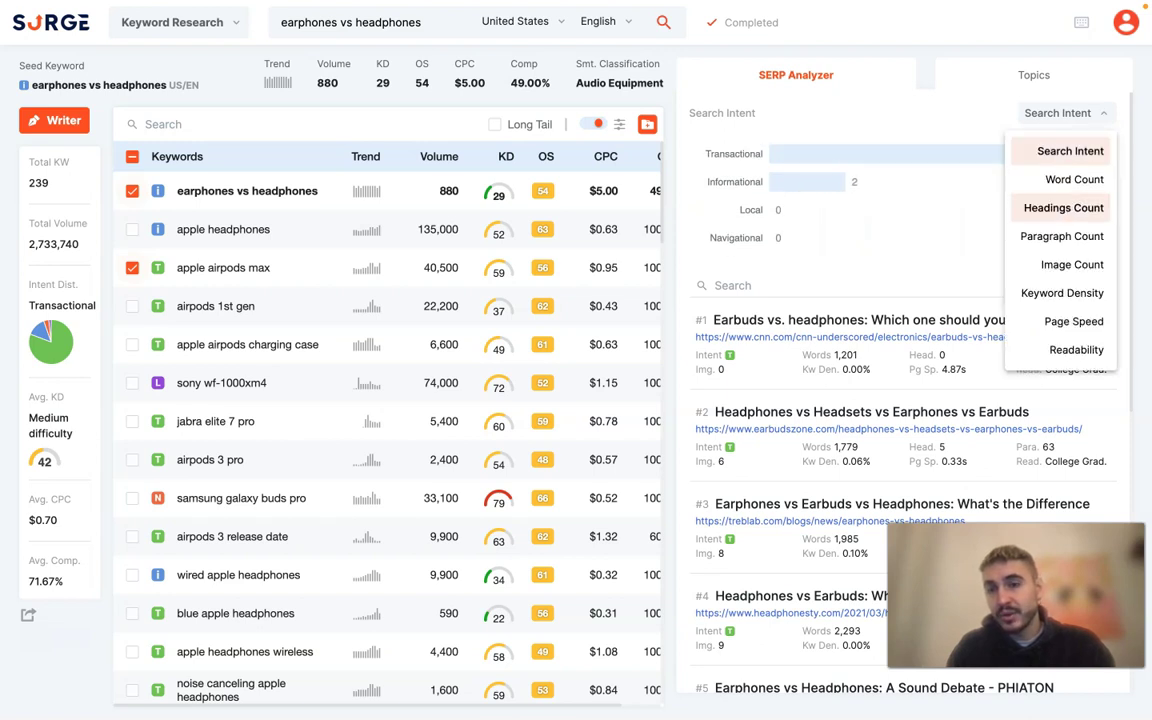
pyautogui.click(1076, 349)
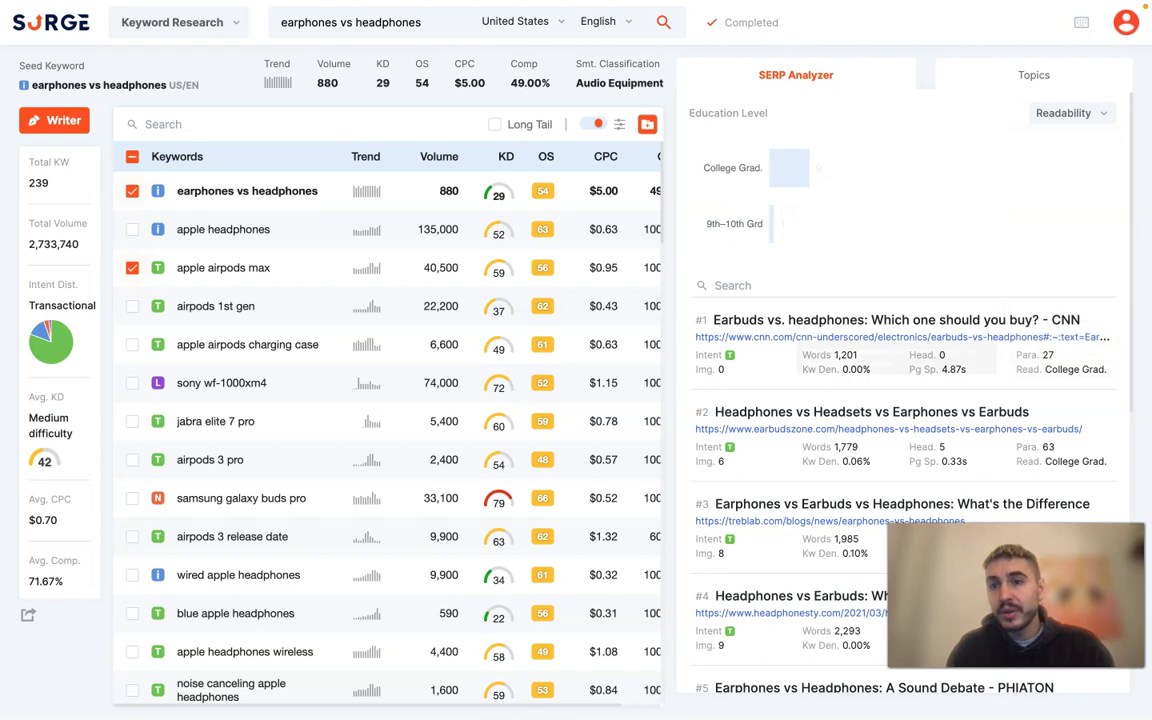
pyautogui.click(1063, 113)
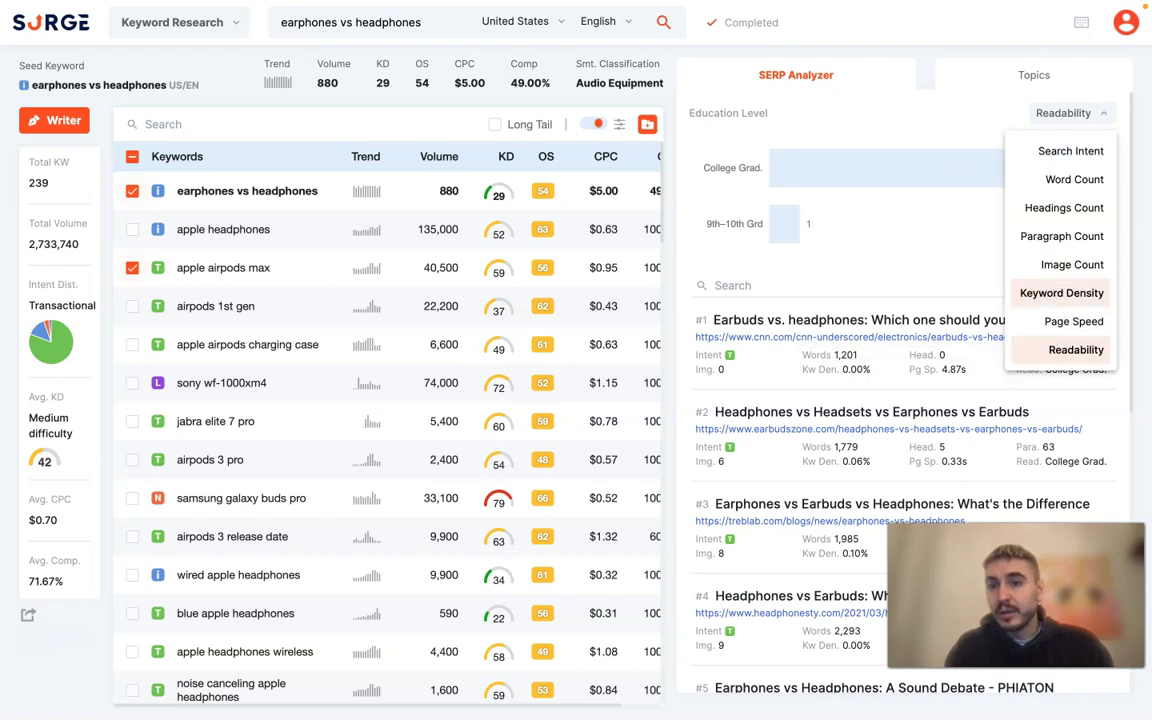
pyautogui.click(1062, 293)
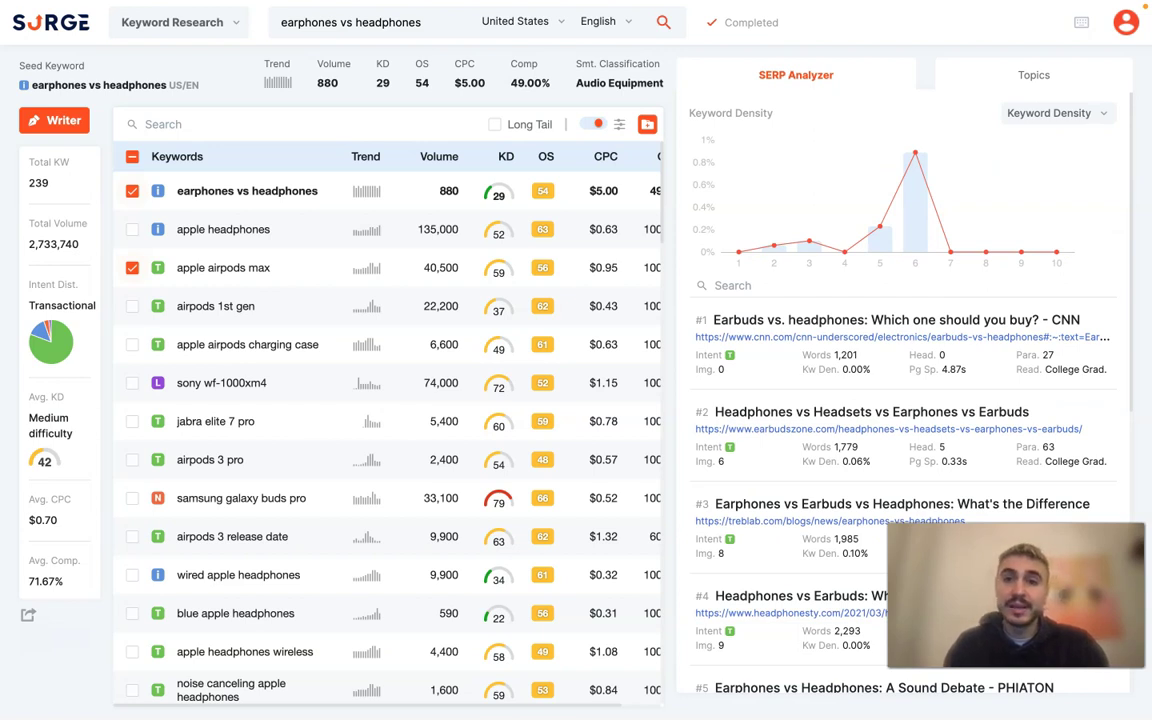
pyautogui.click(1033, 75)
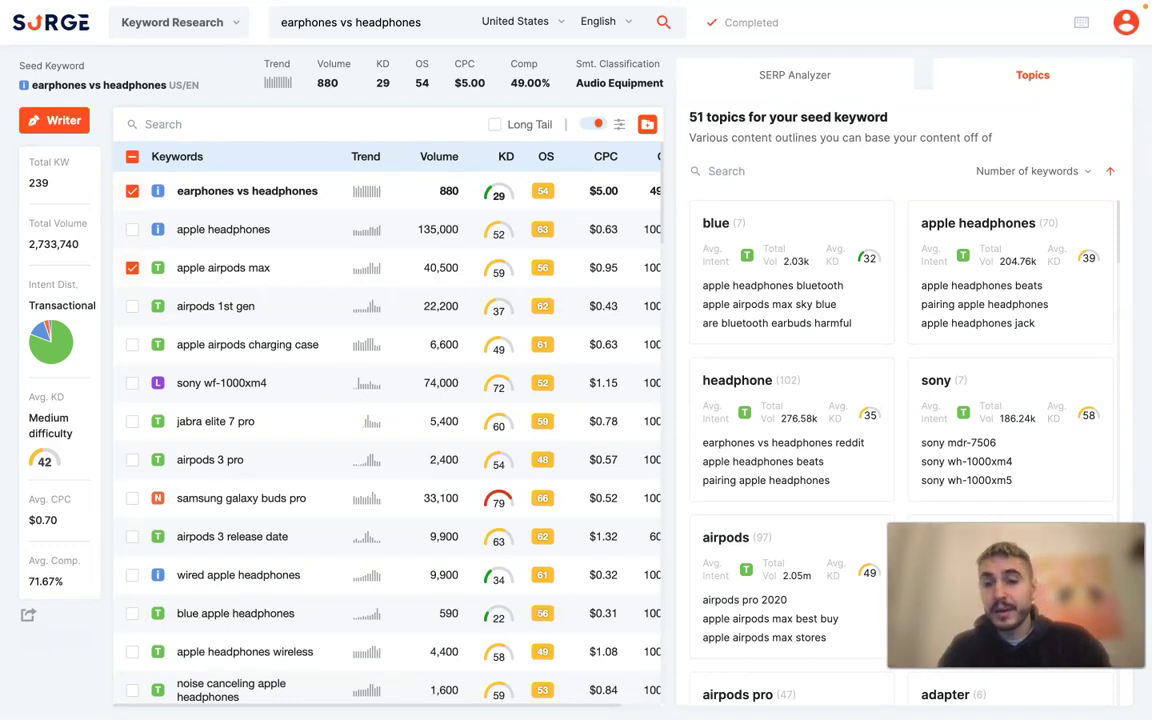
pyautogui.scroll(-1, 900, 450)
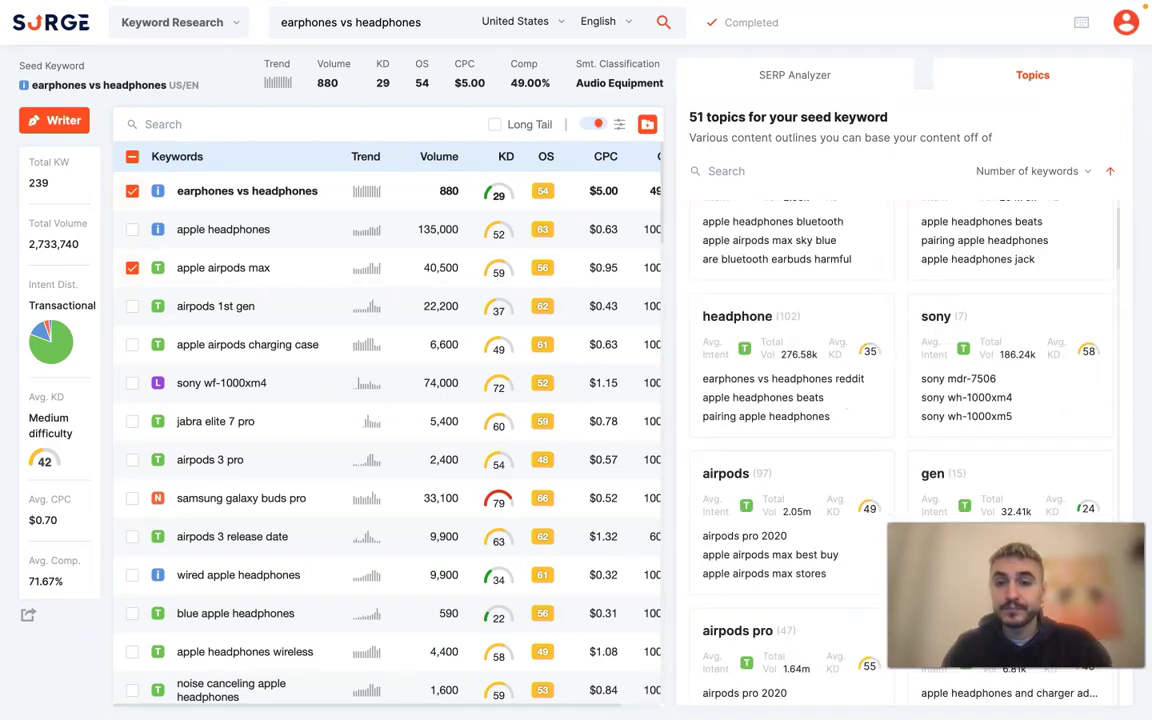
pyautogui.scroll(-3, 900, 450)
pyautogui.scroll(1, 900, 450)
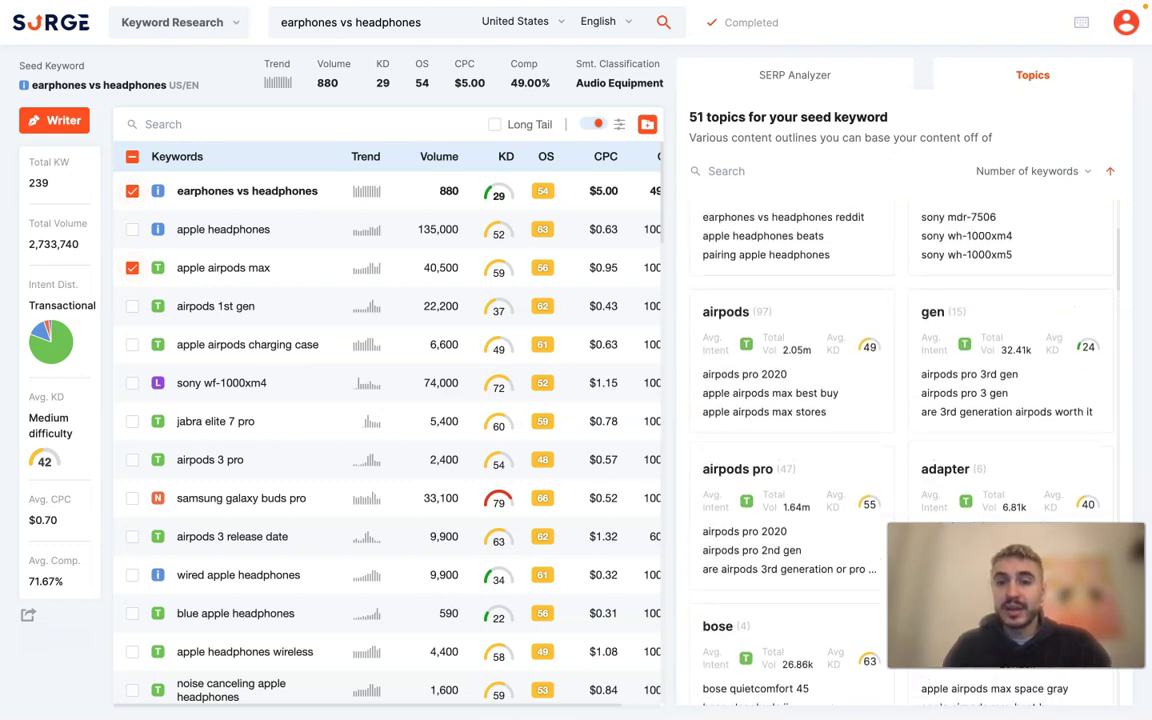
# - Open the airpods topic's 97-keyword list and select 'airpods 1st gen'
pyautogui.click(725, 312)
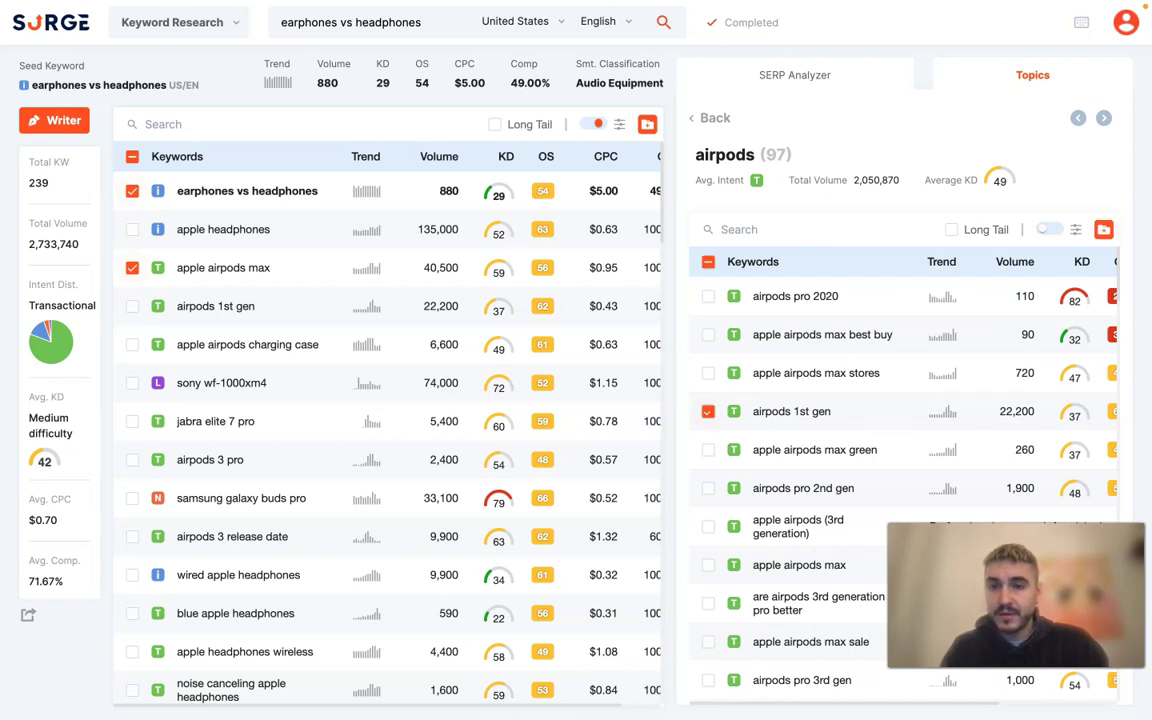
pyautogui.click(708, 411)
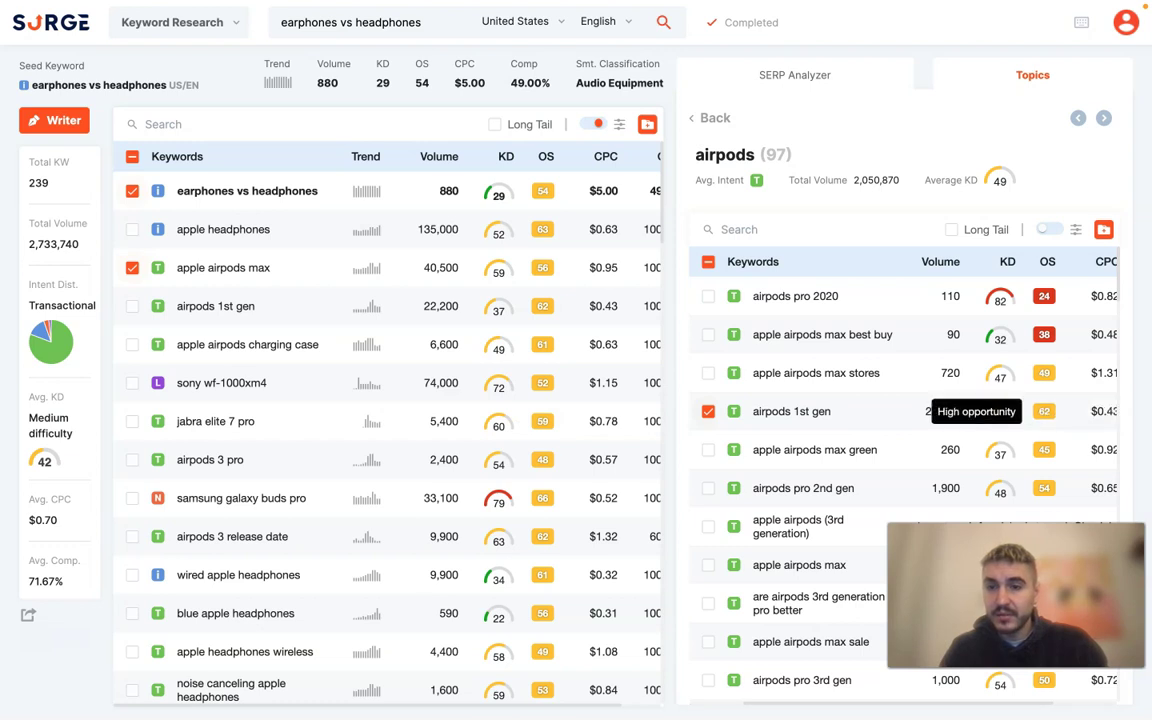
pyautogui.hscroll(2, 1000, 411)
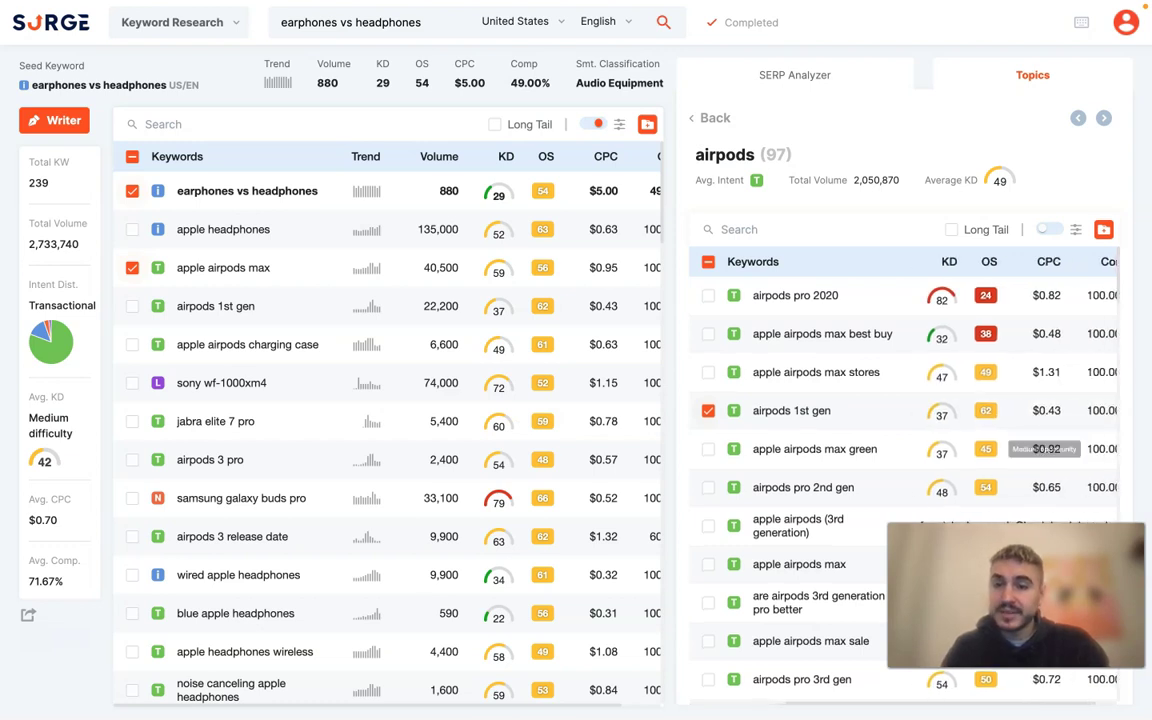
pyautogui.hscroll(1, 1000, 450)
pyautogui.hscroll(-2, 1000, 450)
pyautogui.hscroll(-2, 1000, 450)
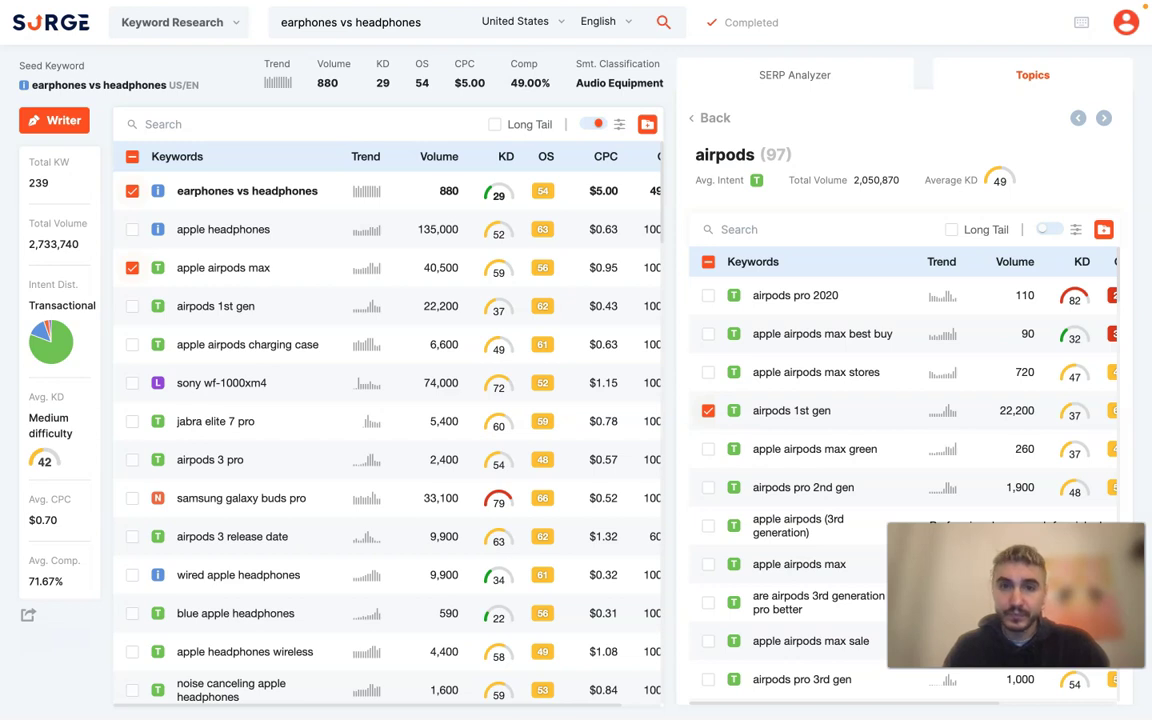
# - Save the selected keywords into a new project named 'Earphones' and open it in Keyword Mapper
pyautogui.click(647, 124)
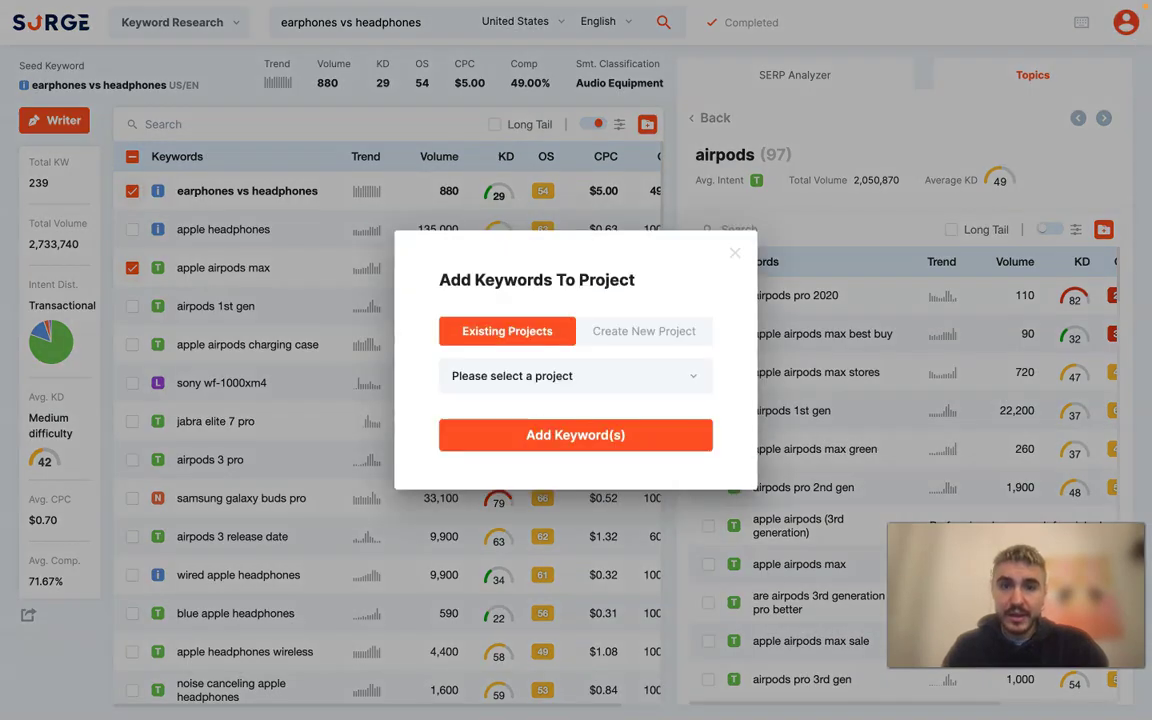
pyautogui.click(644, 250)
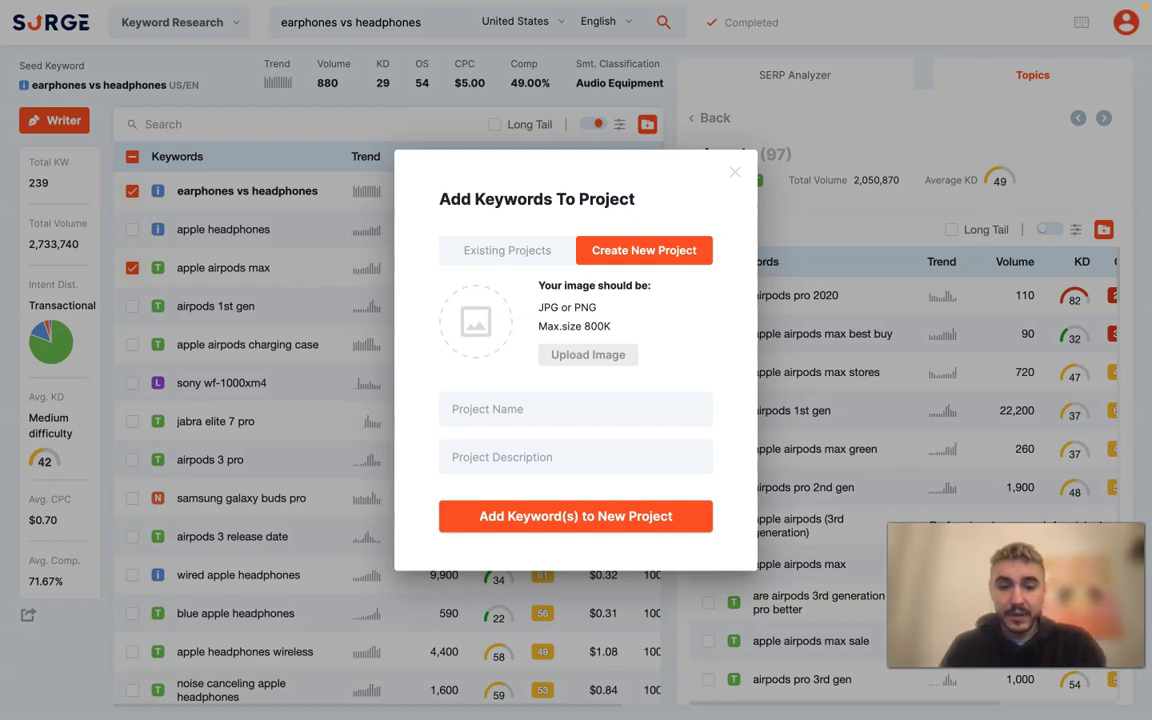
pyautogui.write('Ear')
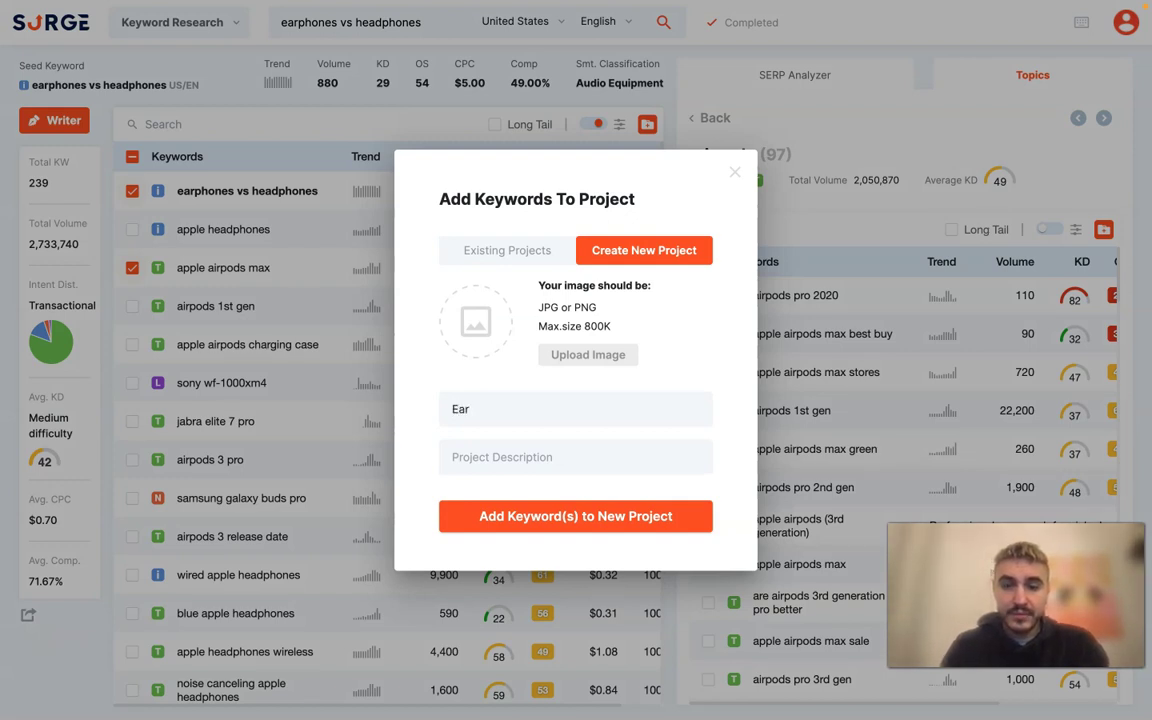
pyautogui.write('phones')
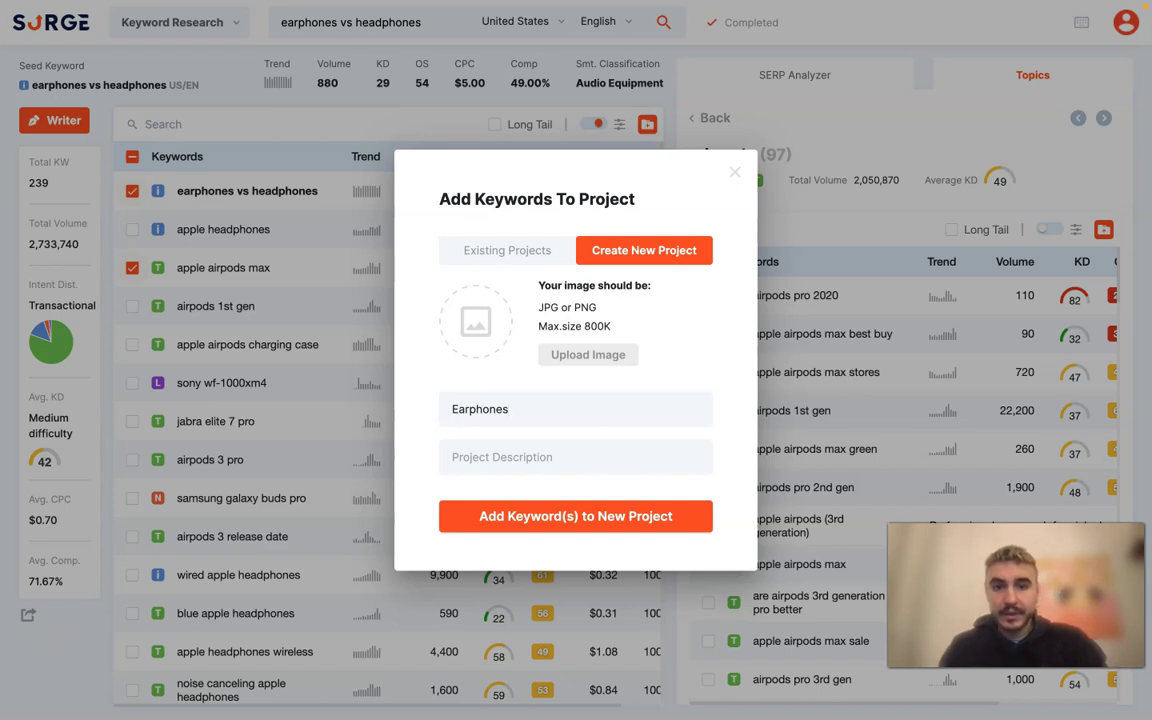
pyautogui.press('Return')
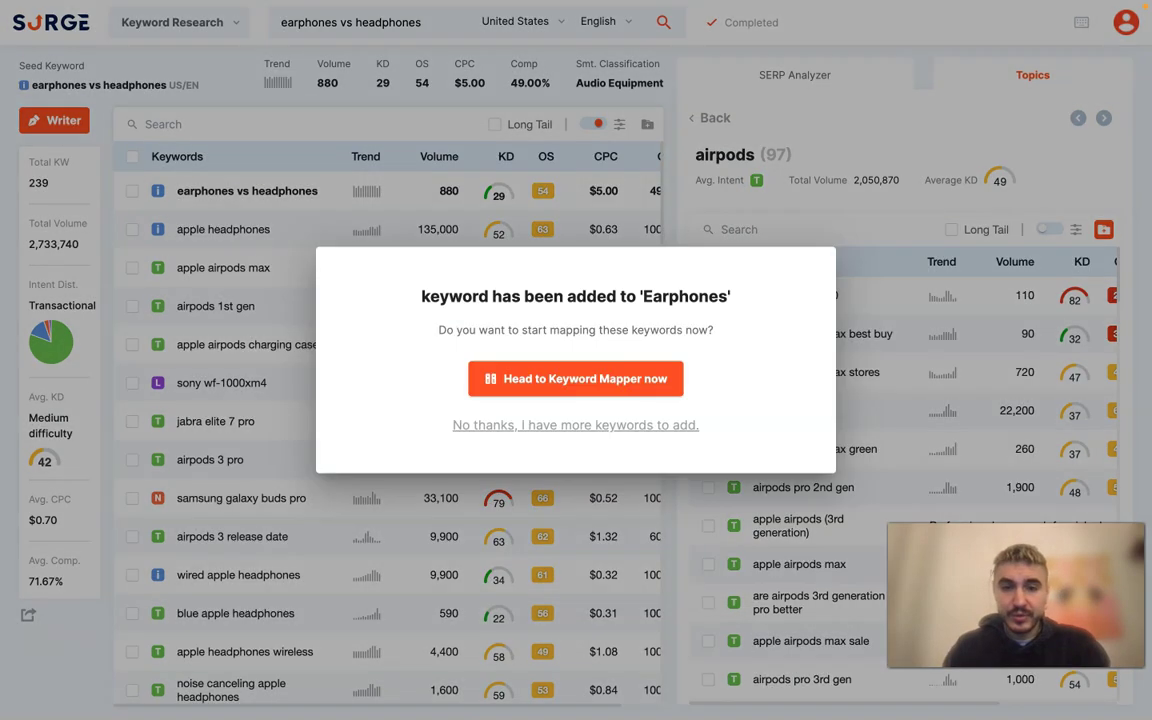
pyautogui.press('Return')
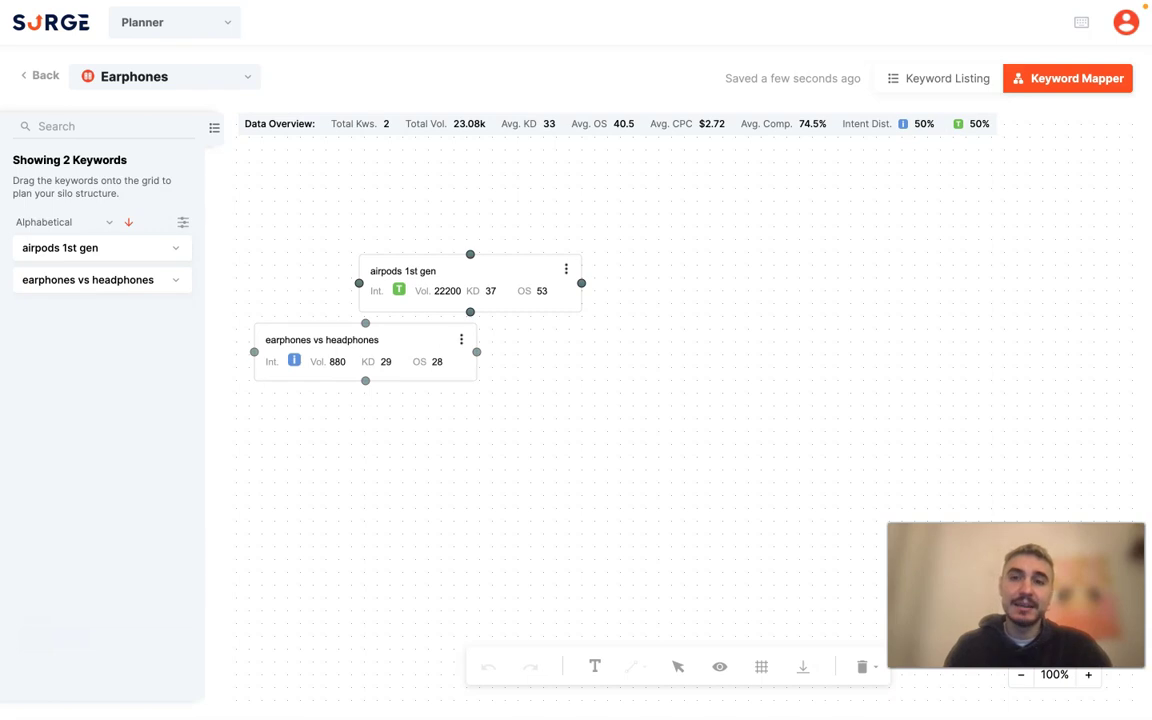
# - Arrange 'earphones vs headphones' at the top left with 'airpods 1st gen' to its right, slightly lower
pyautogui.moveTo(420, 275); pyautogui.dragTo(620, 164)
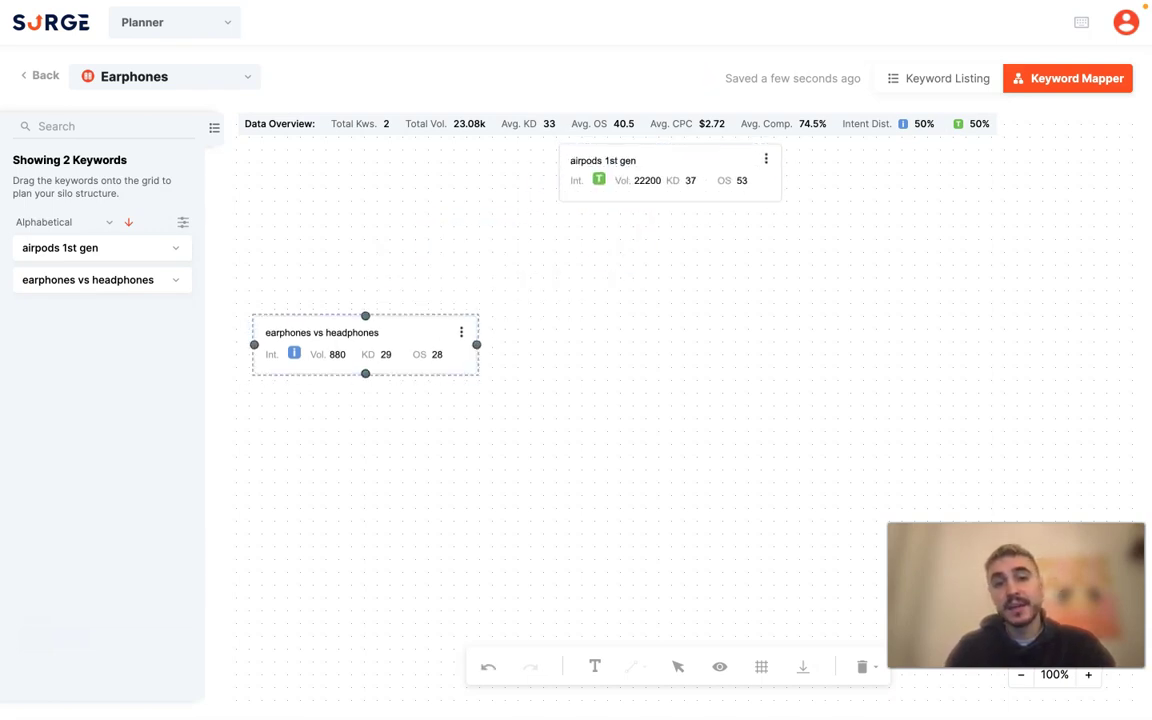
pyautogui.moveTo(350, 345); pyautogui.dragTo(404, 168)
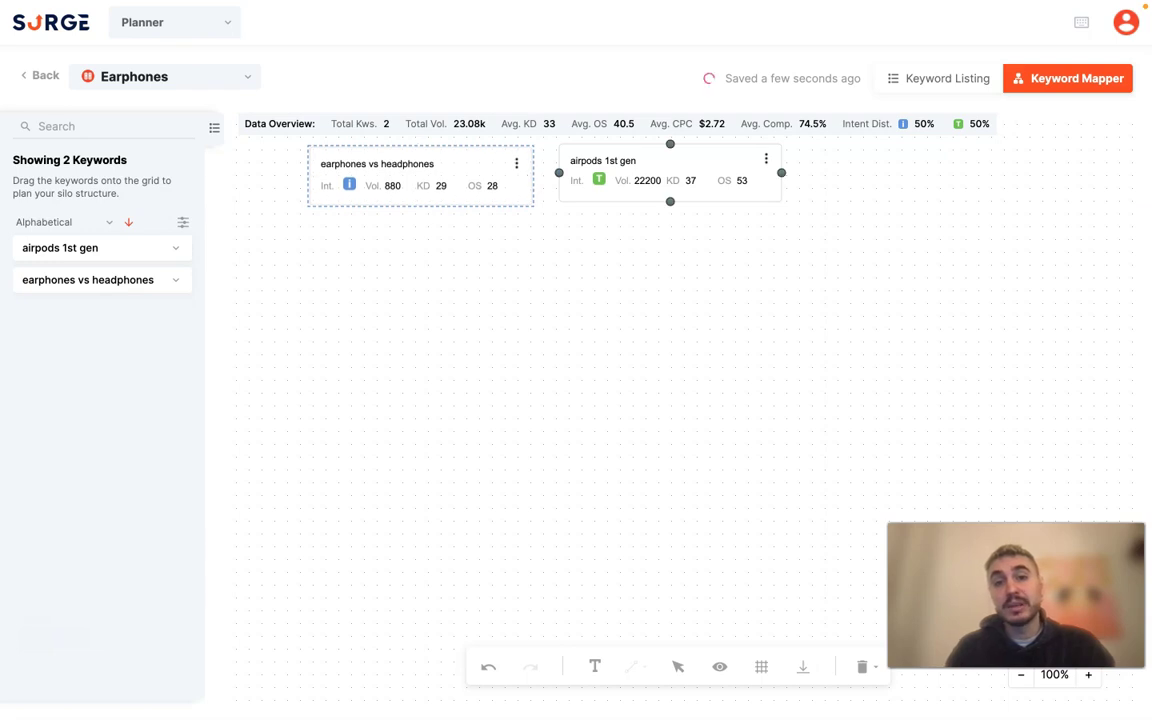
pyautogui.moveTo(620, 165); pyautogui.dragTo(602, 233)
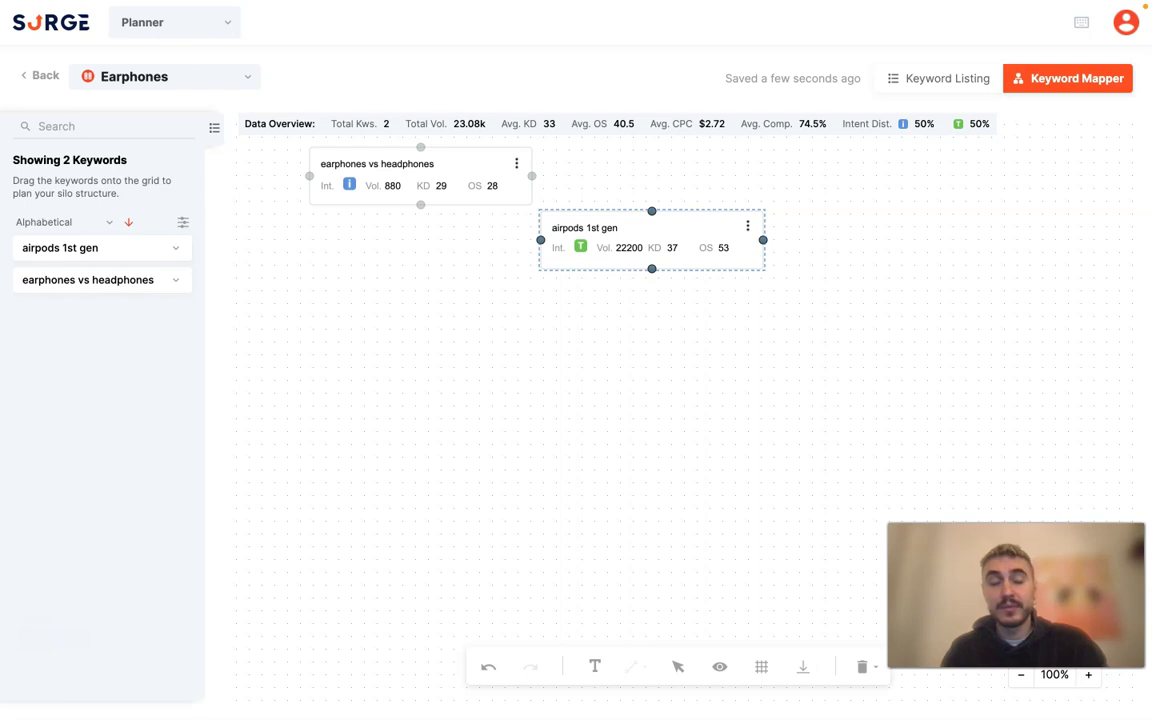